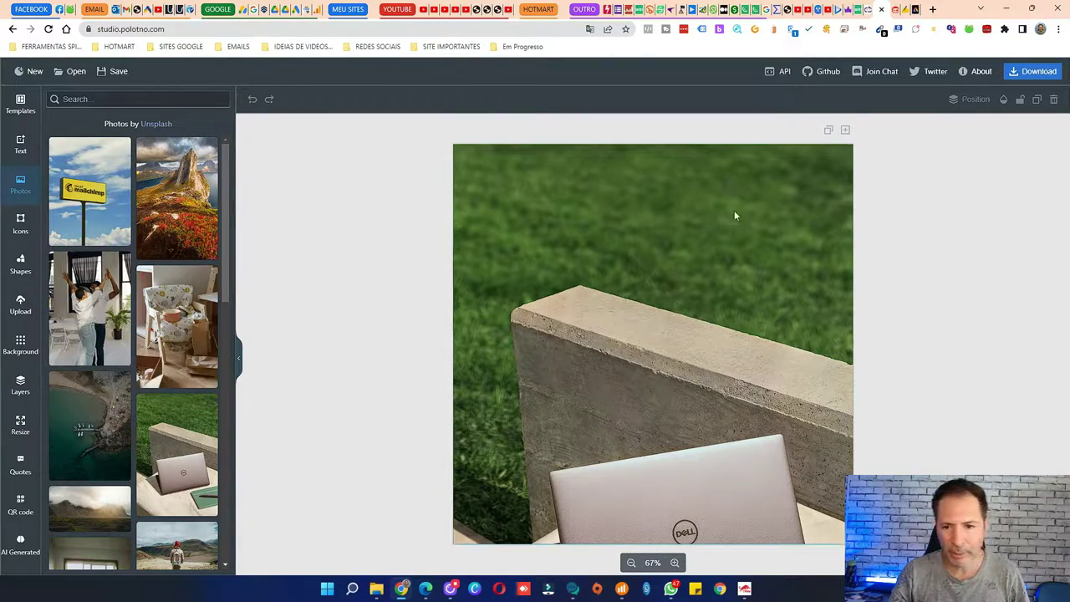
Step: Select the laptop photo and translate the Polotno Studio interface into Portuguese
click(704, 248)
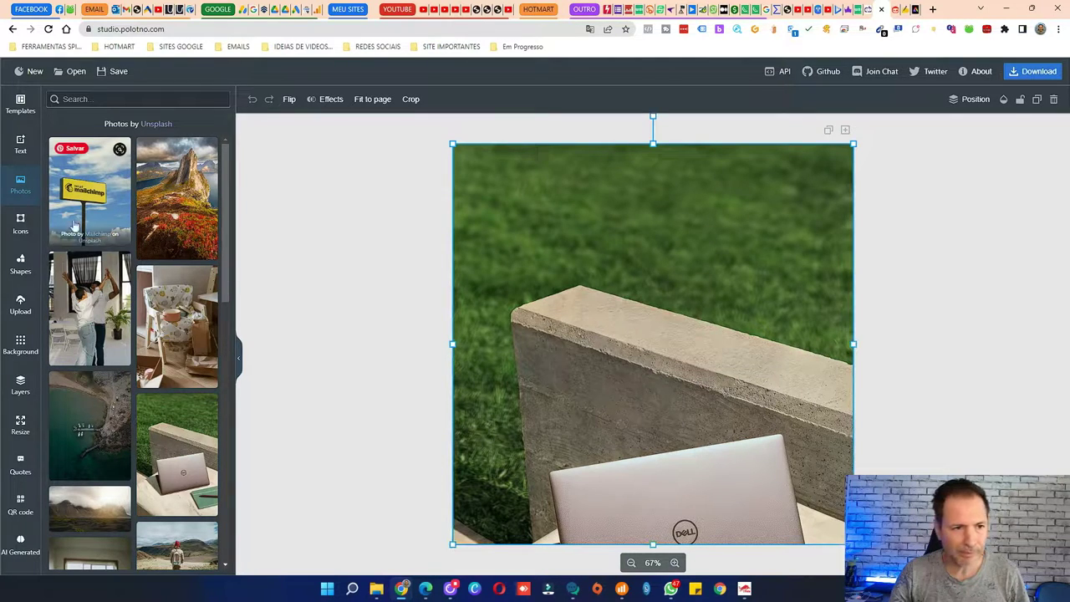
right_click(193, 71)
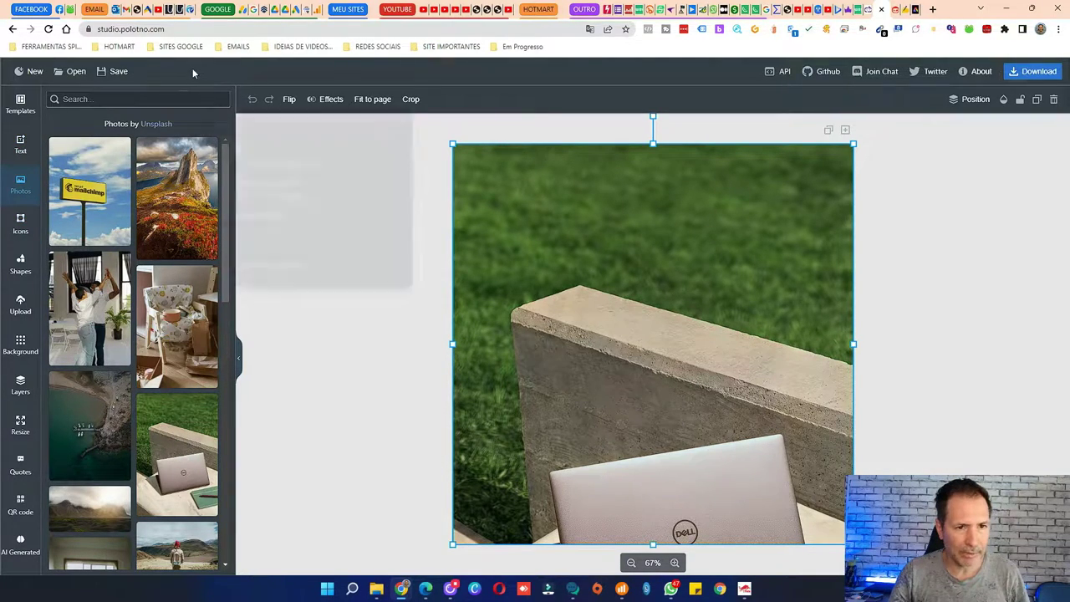
click(247, 215)
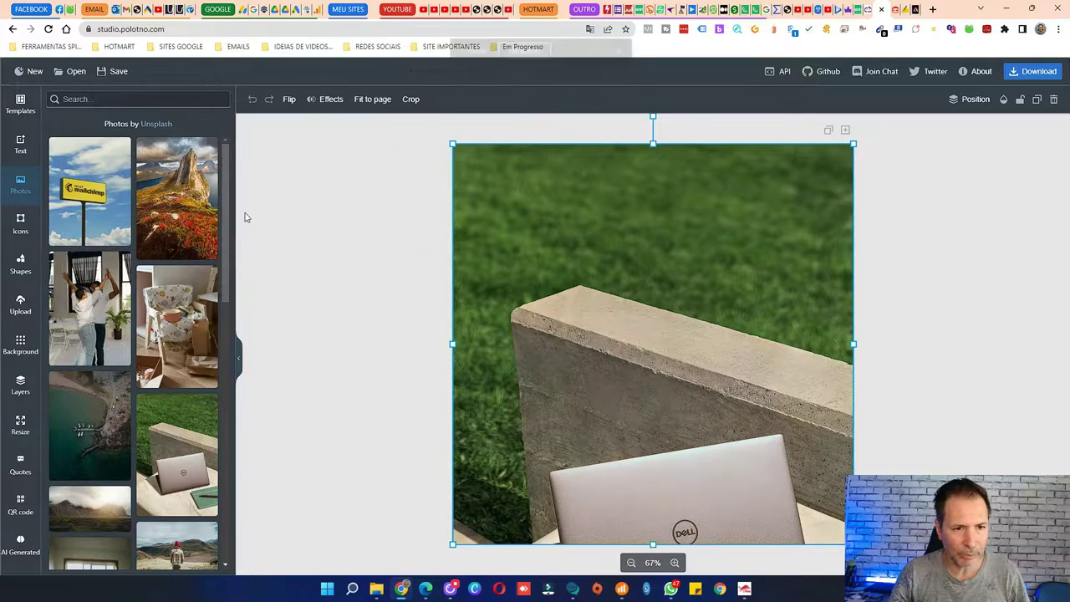
Step: Show the text presets panel and scroll through its presets
click(21, 144)
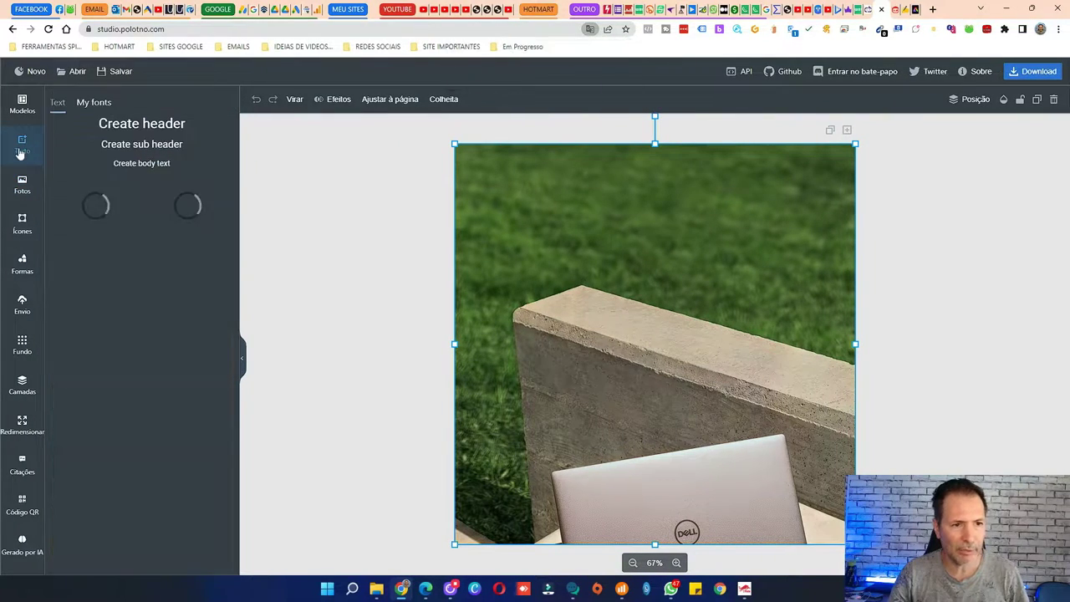
scroll(174, 289, down, 2)
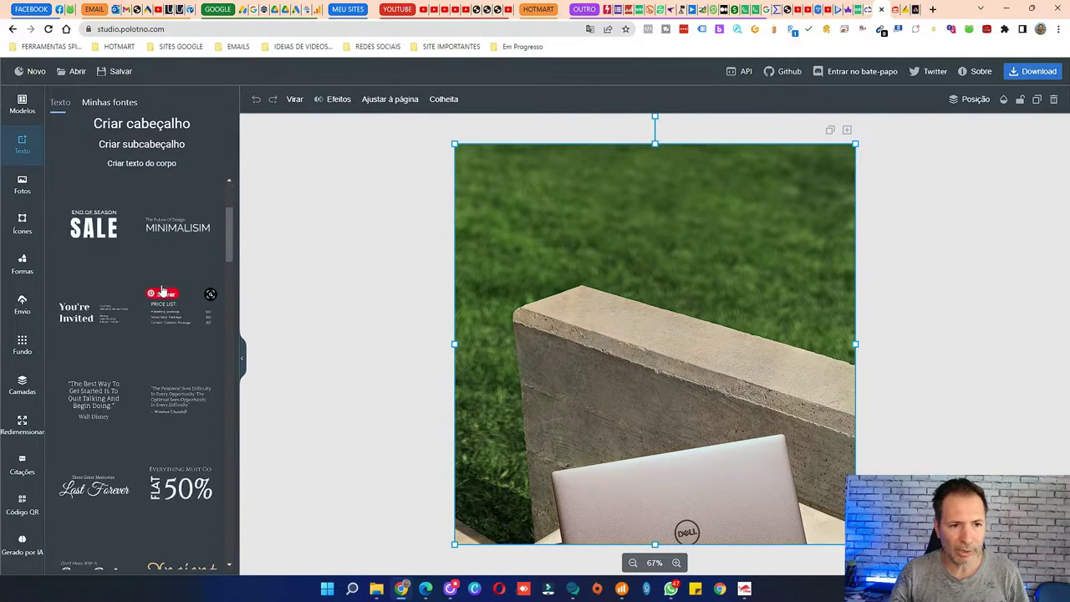
scroll(159, 280, up, 1)
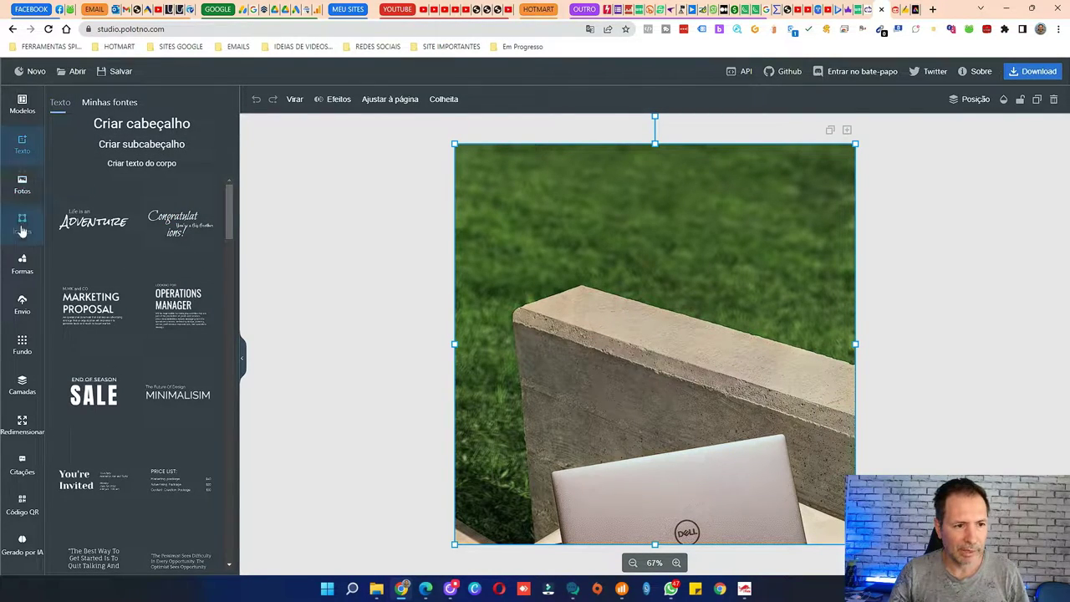
Step: Scroll through the Fotos stock photo collection
click(22, 184)
scroll(182, 311, down, 2)
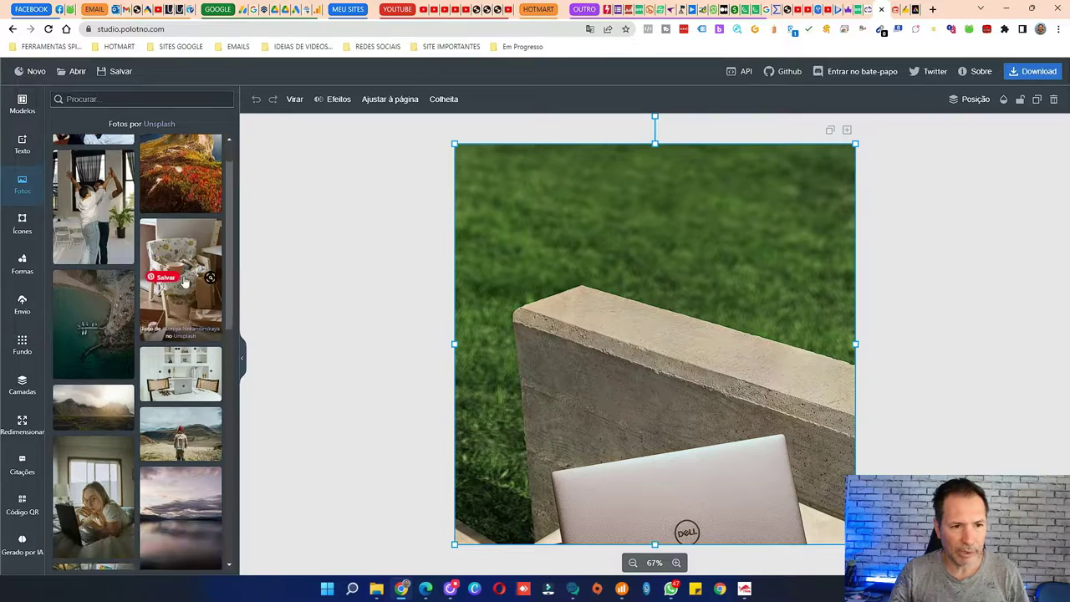
scroll(180, 313, down, 1)
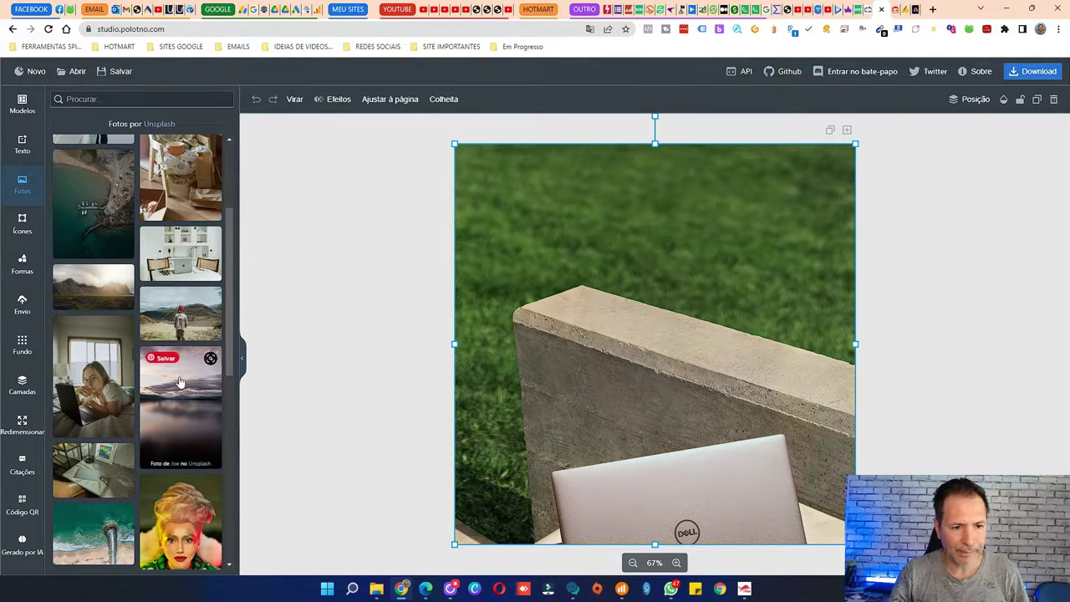
scroll(123, 323, down, 1)
scroll(123, 323, down, 3)
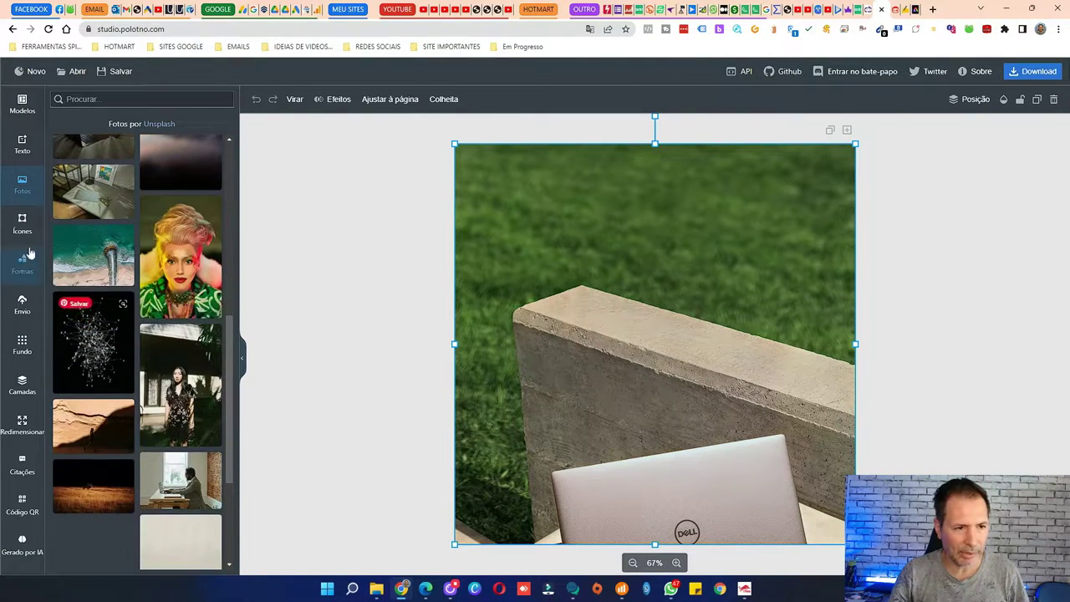
Step: Browse the Ícones and Formas libraries, ending on the empty Envio upload panel
click(21, 224)
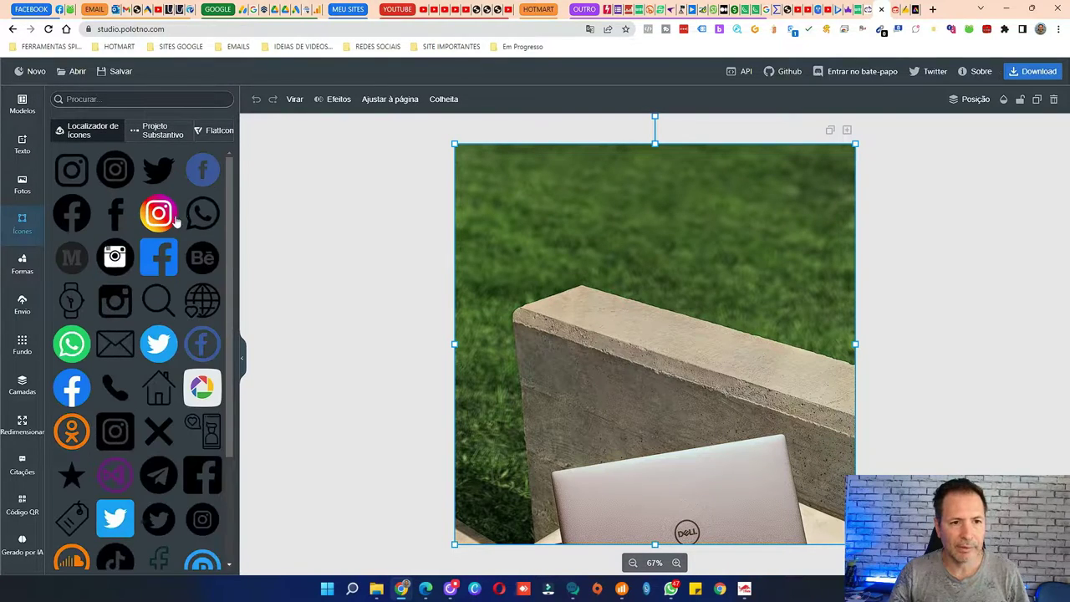
scroll(184, 381, down, 3)
click(22, 263)
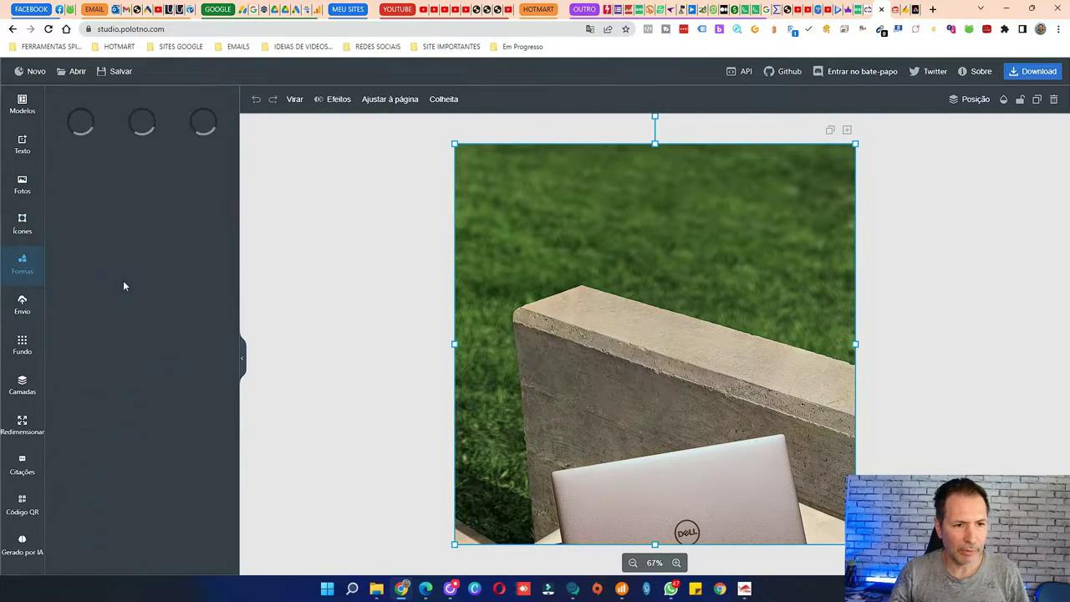
scroll(131, 276, down, 3)
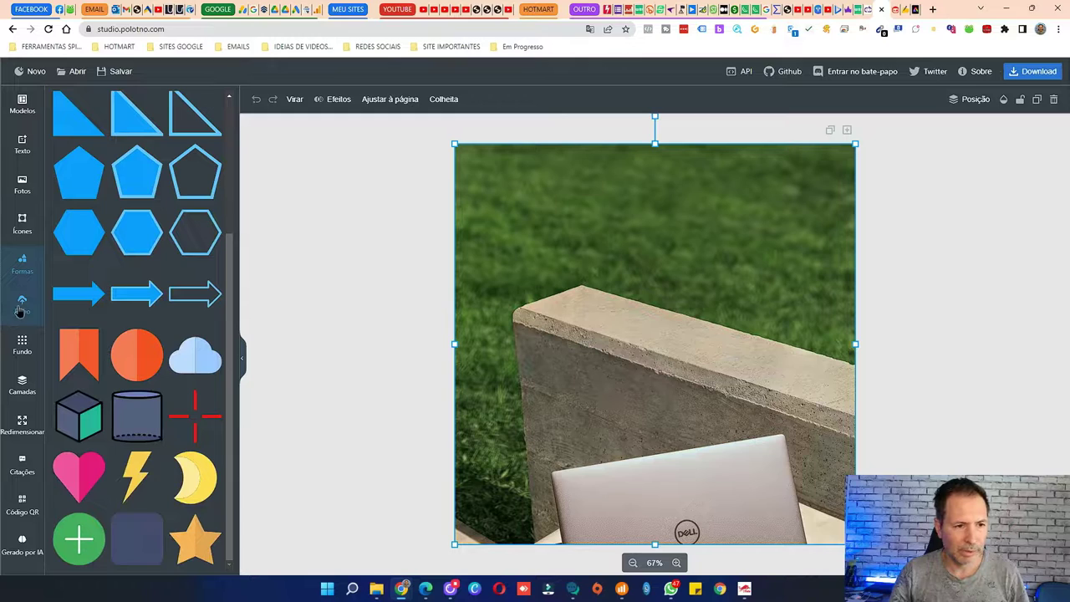
click(20, 305)
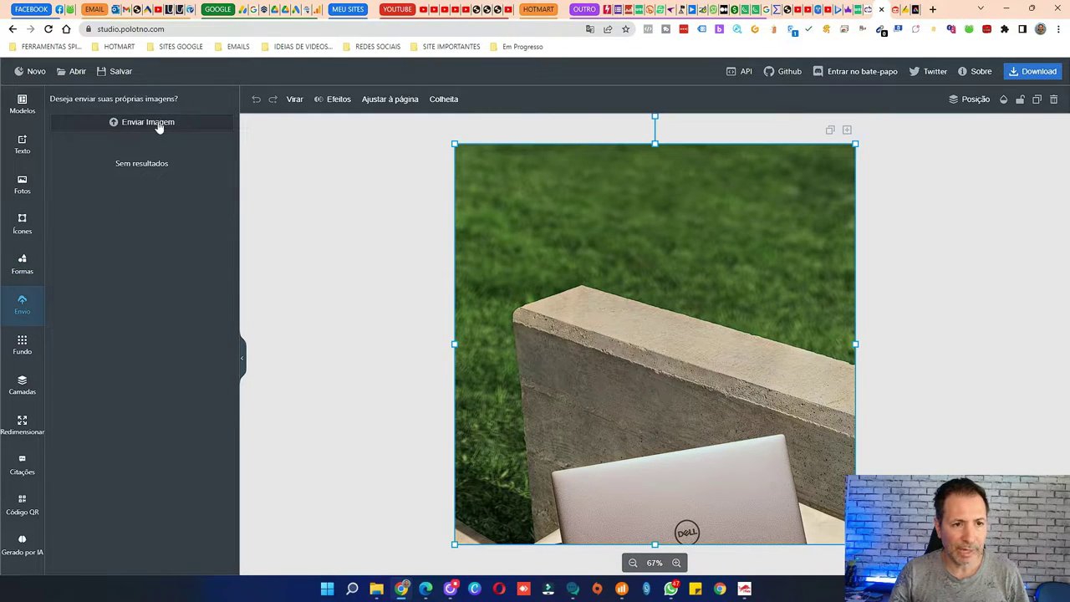
Step: Browse the Fundo, Camadas and Redimensionar panels, ending on the Citações quotes library
click(21, 342)
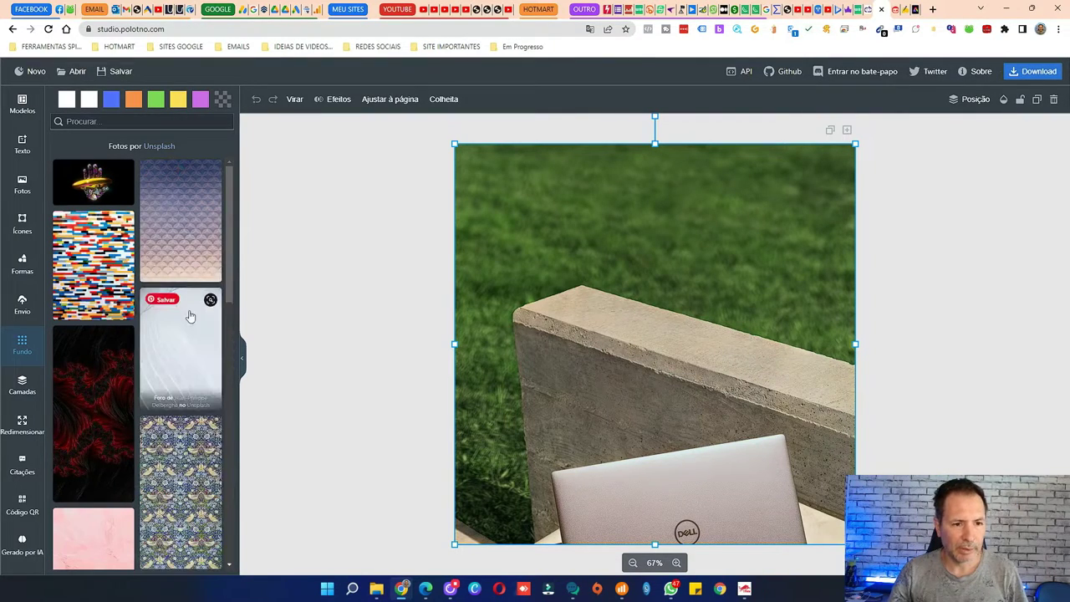
scroll(190, 312, down, 2)
click(22, 384)
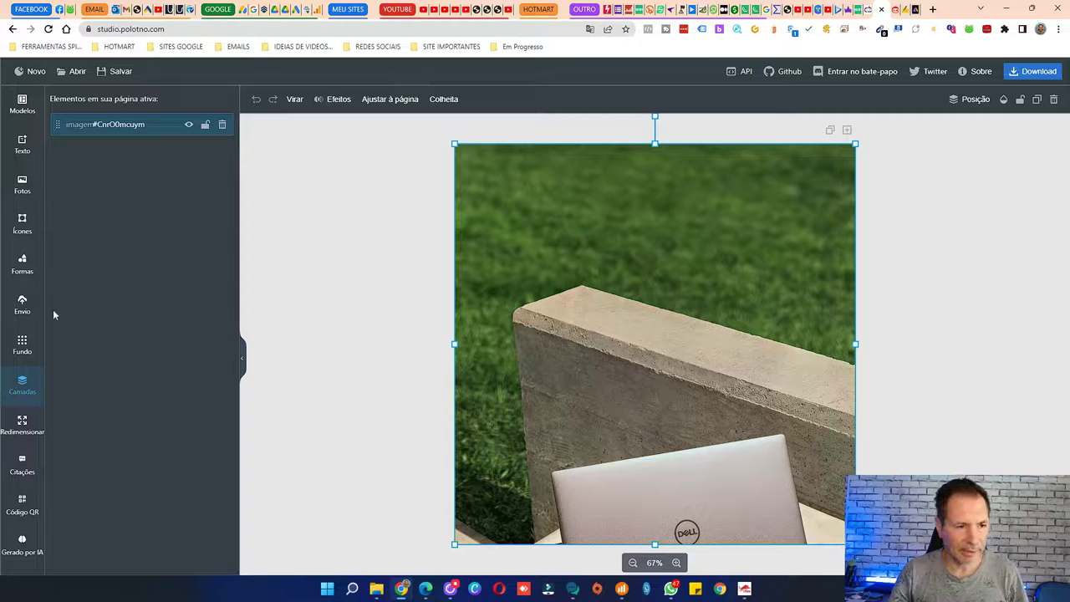
click(21, 433)
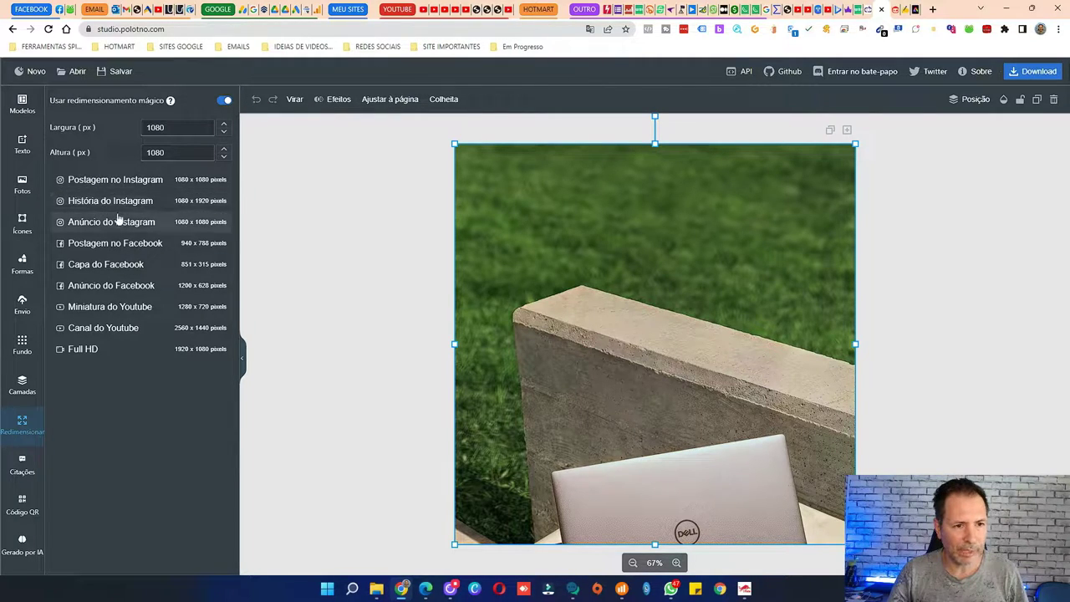
click(22, 470)
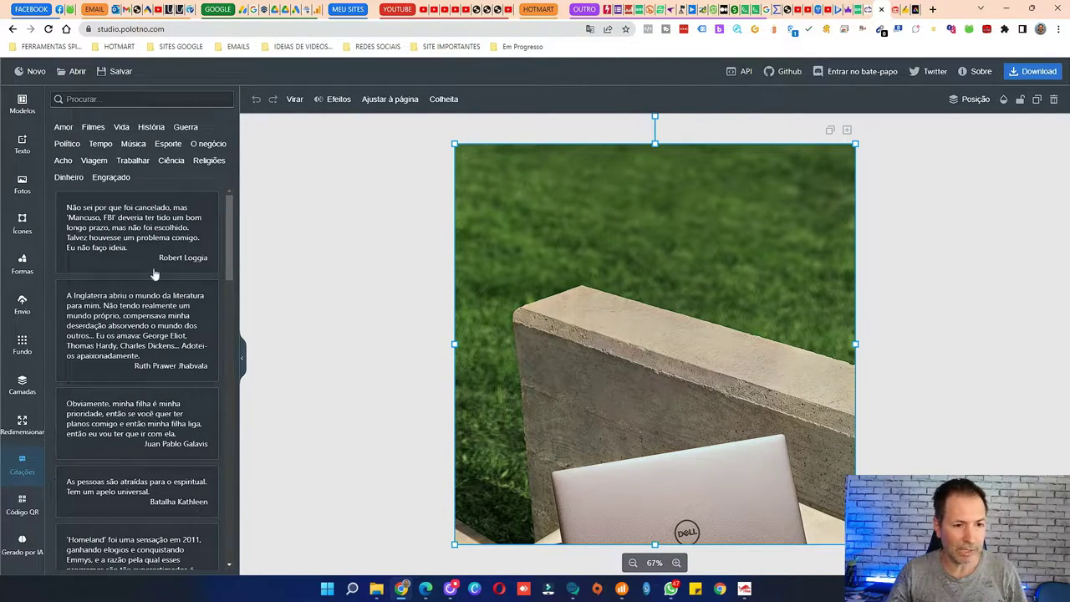
Step: Filter quotes to the Filmes category and scroll them, then show the Código QR panel
click(92, 127)
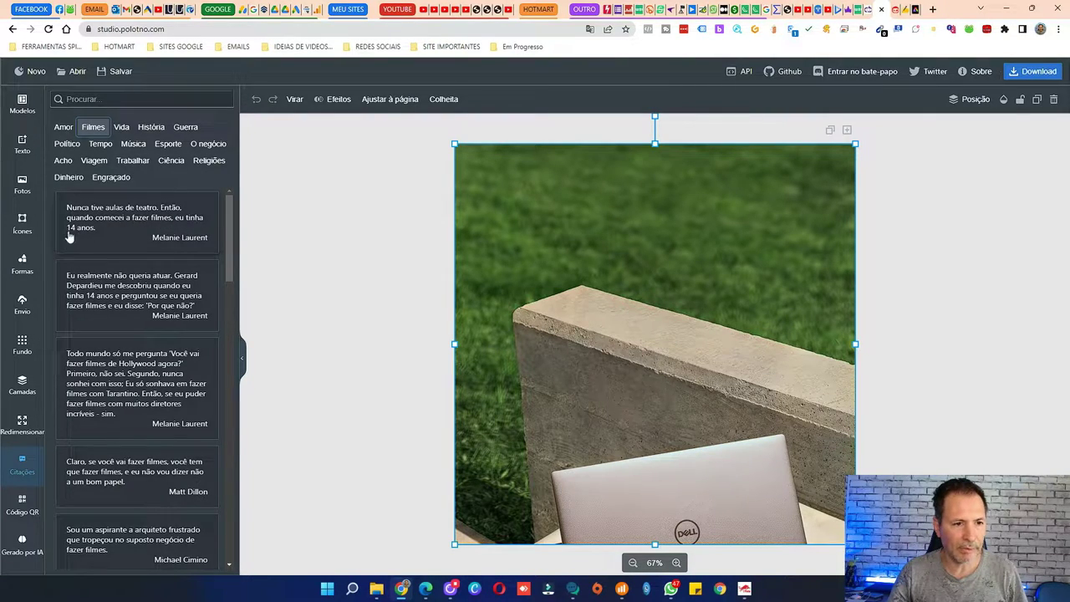
scroll(163, 234, down, 3)
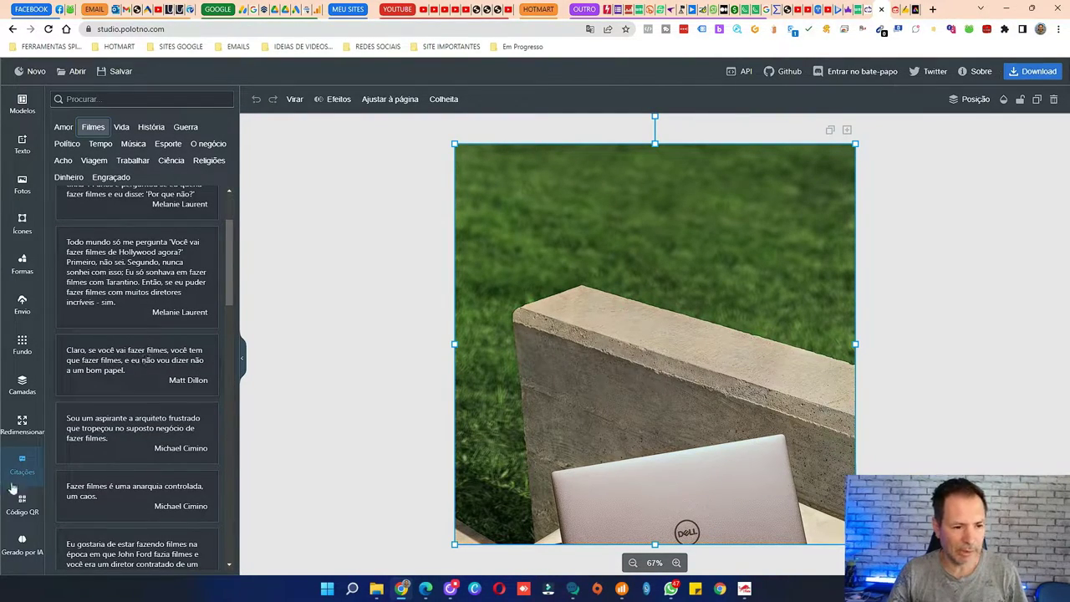
scroll(140, 377, down, 1)
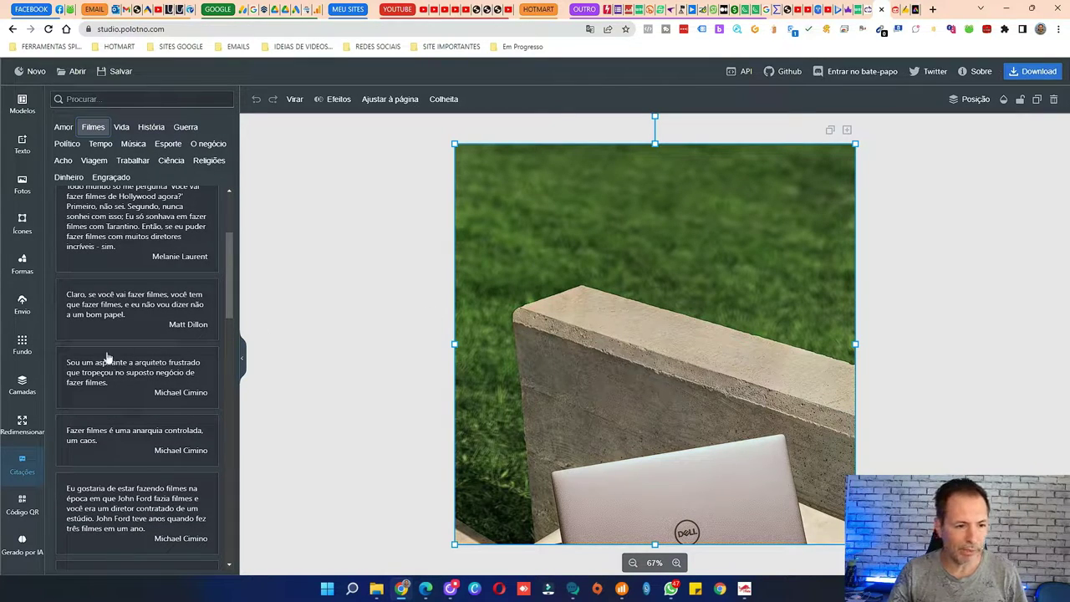
click(14, 510)
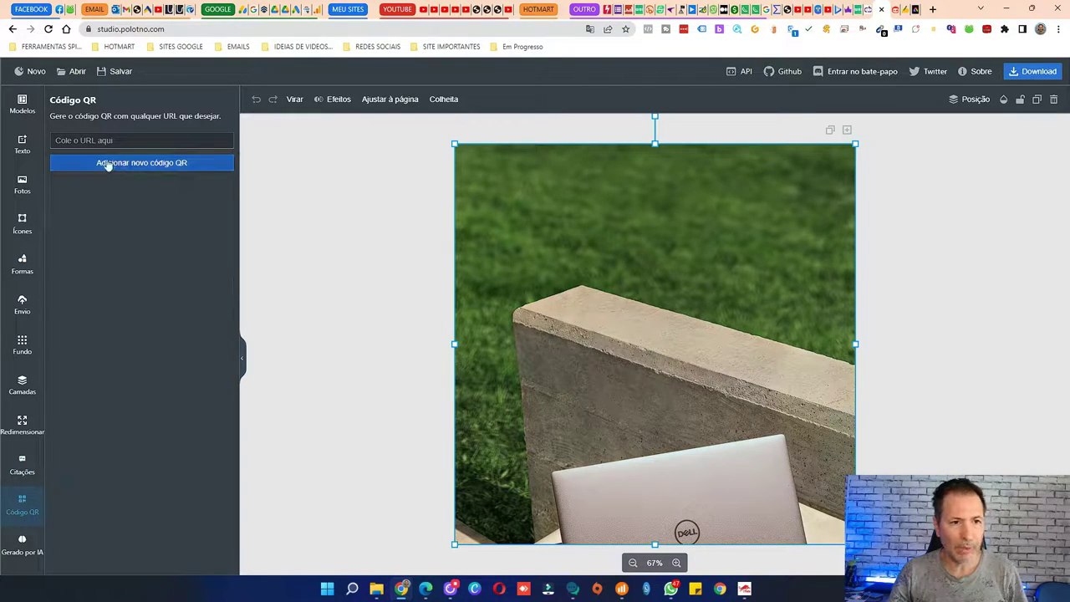
Step: Clear the page into a new design and load the black SUNDAY template
click(21, 541)
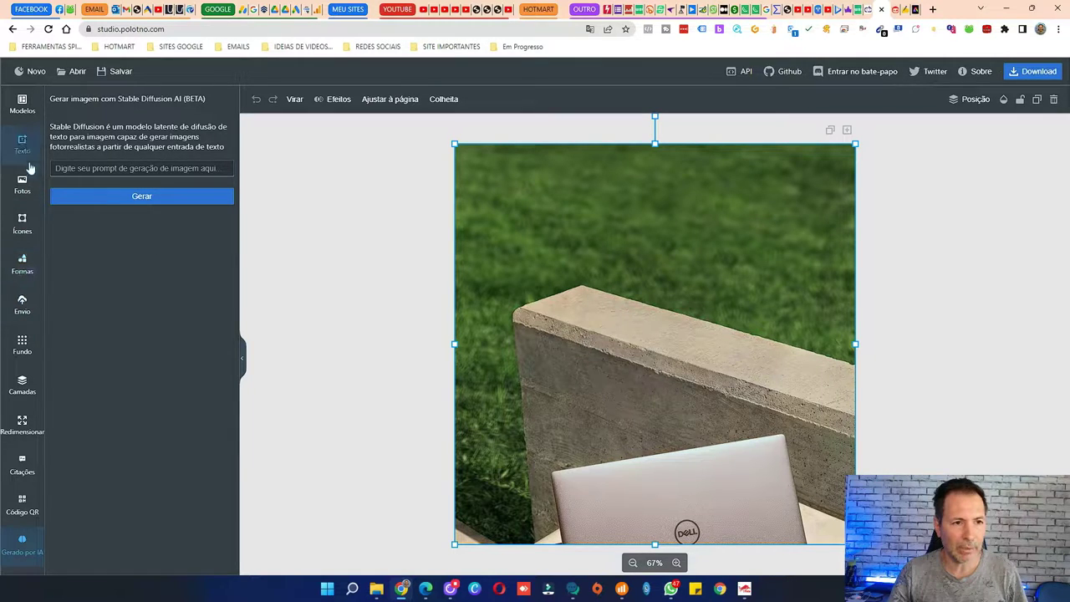
click(23, 103)
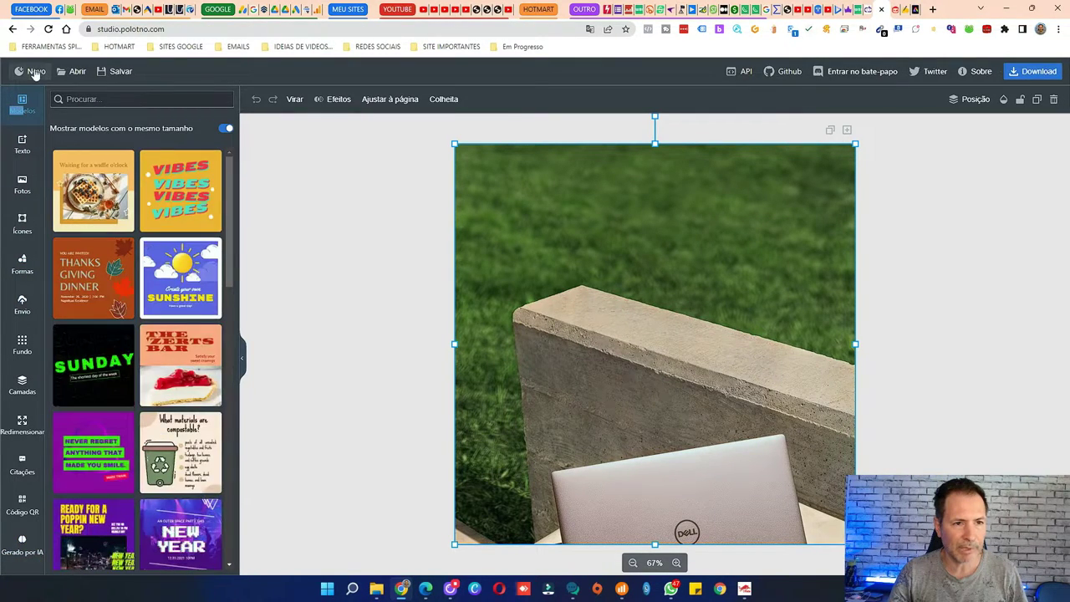
click(31, 71)
click(580, 92)
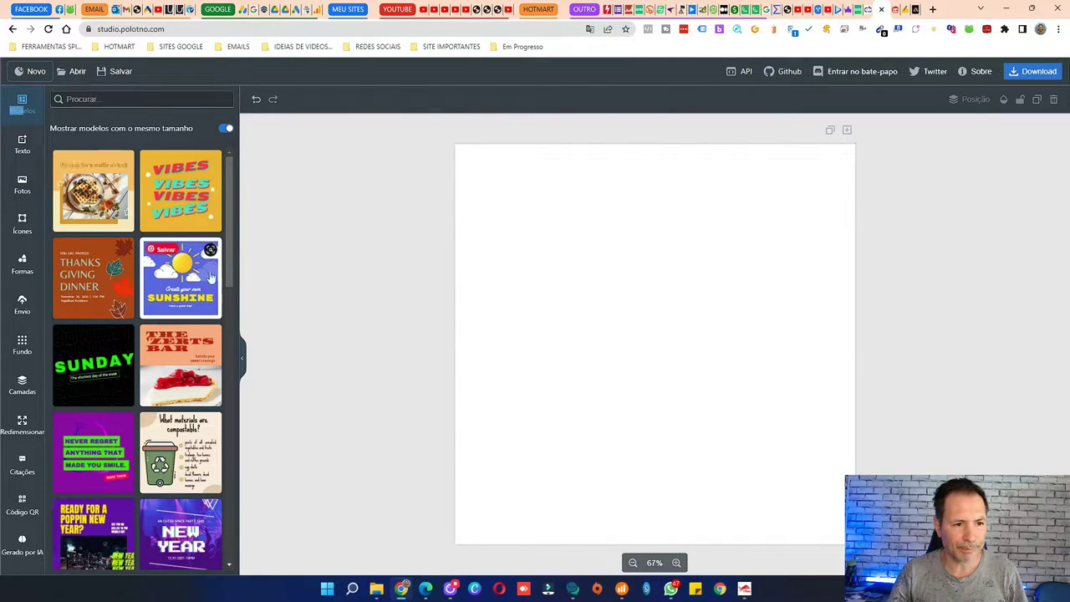
scroll(186, 235, down, 1)
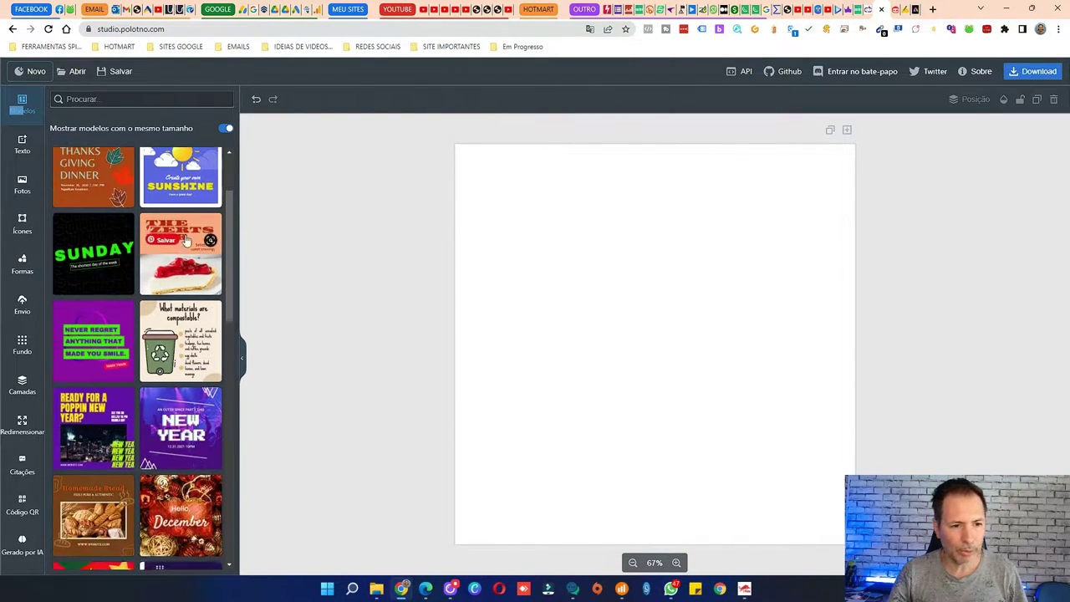
click(87, 269)
click(666, 346)
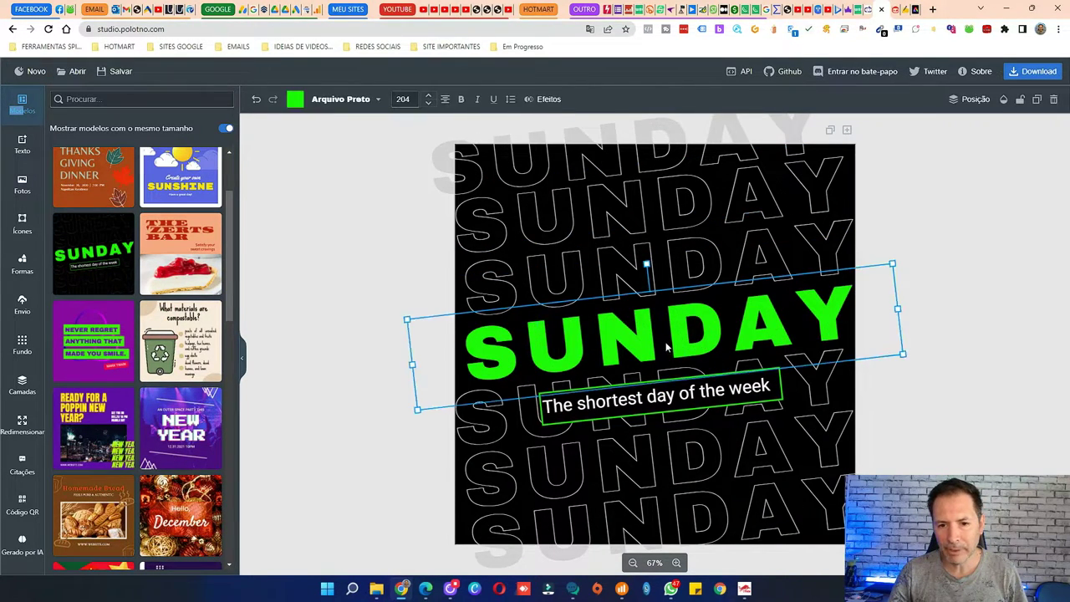
double_click(678, 330)
text(fsaddafdf)
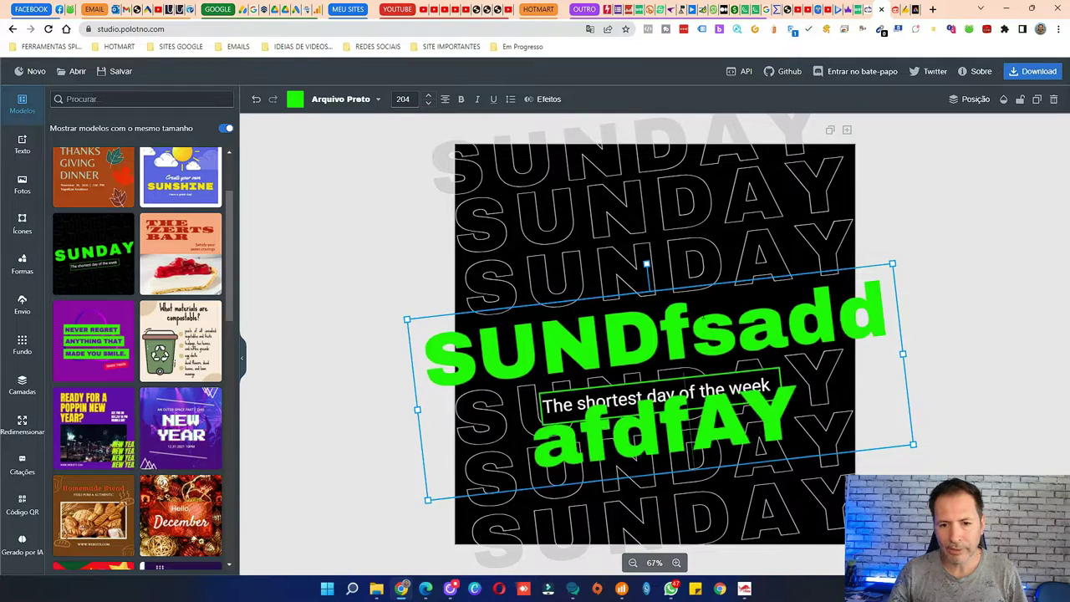
text(sdafdsa)
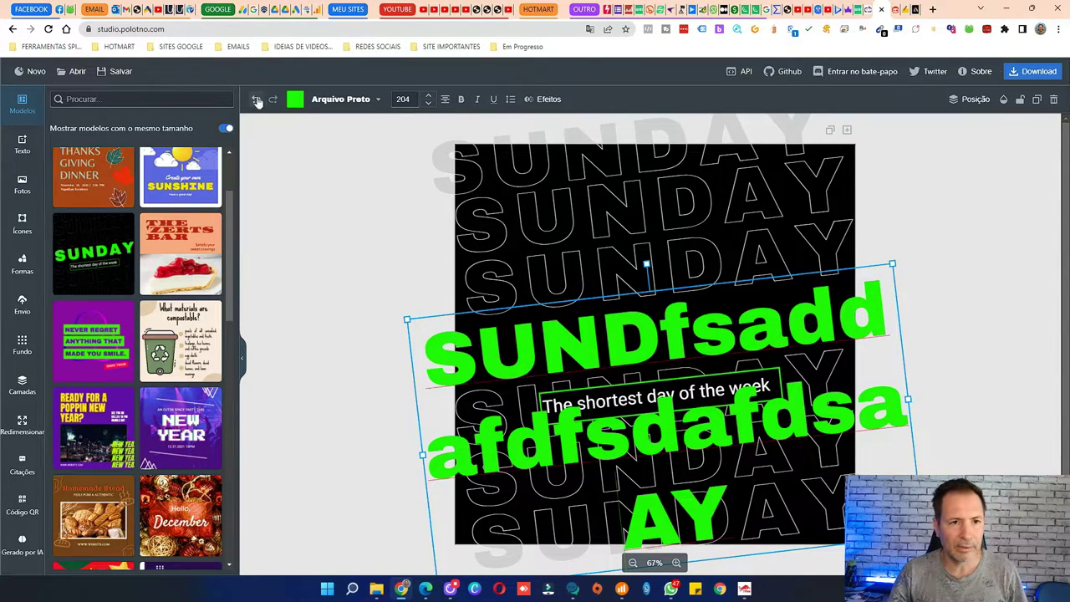
click(258, 100)
click(282, 206)
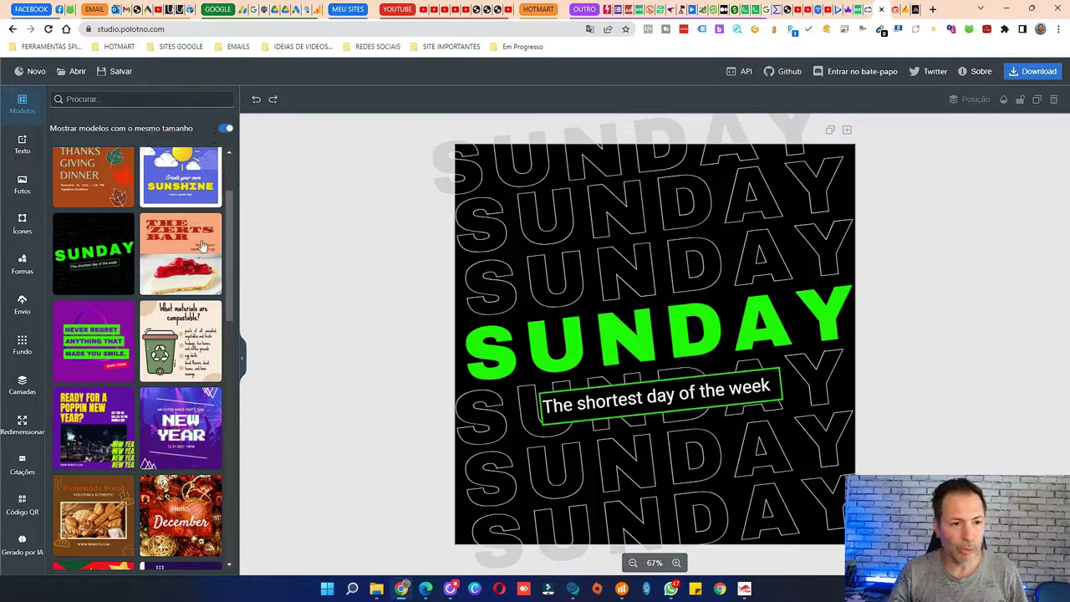
scroll(147, 268, down, 1)
scroll(147, 268, down, 2)
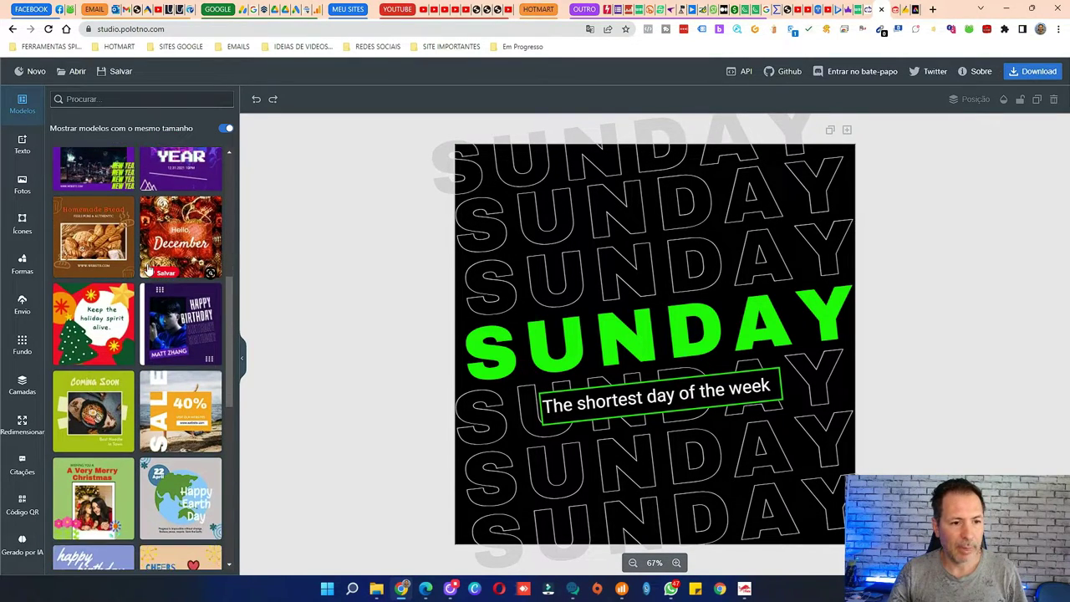
scroll(147, 268, up, 2)
scroll(147, 268, up, 2)
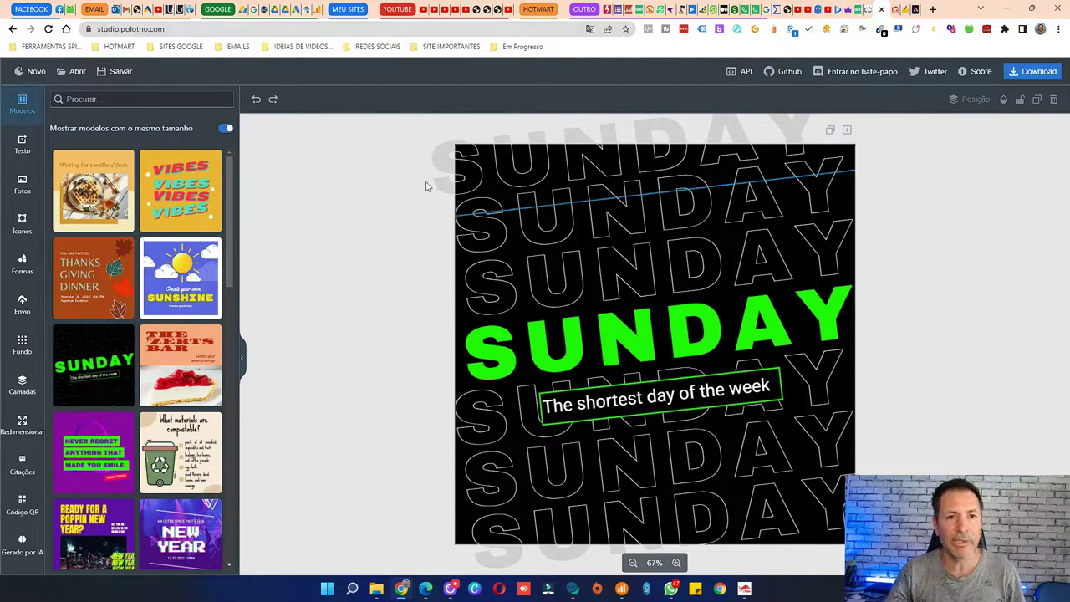
drag(100, 29, 188, 46)
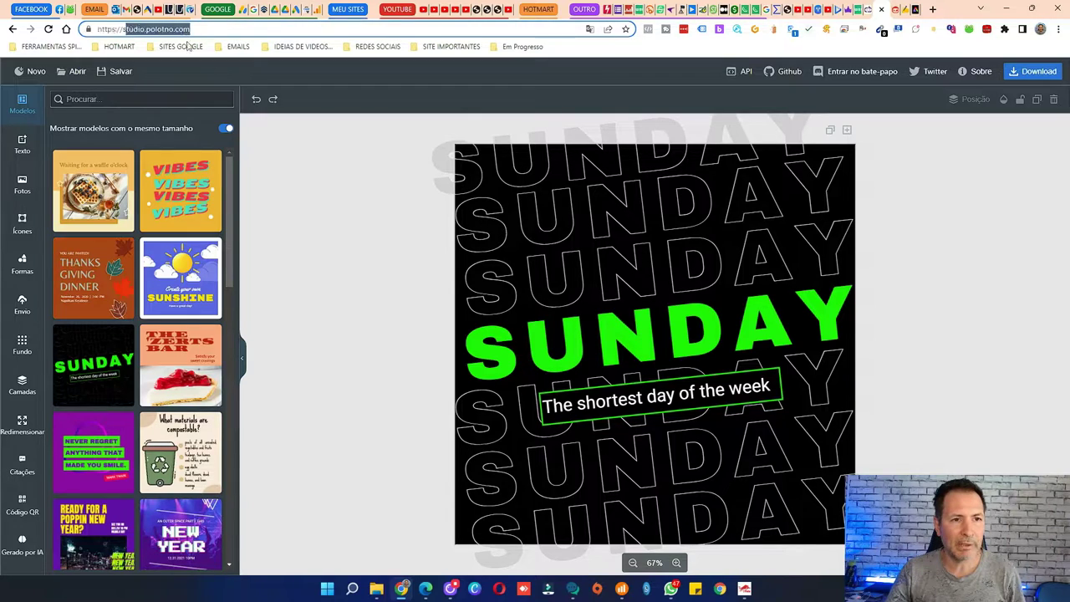
click(330, 107)
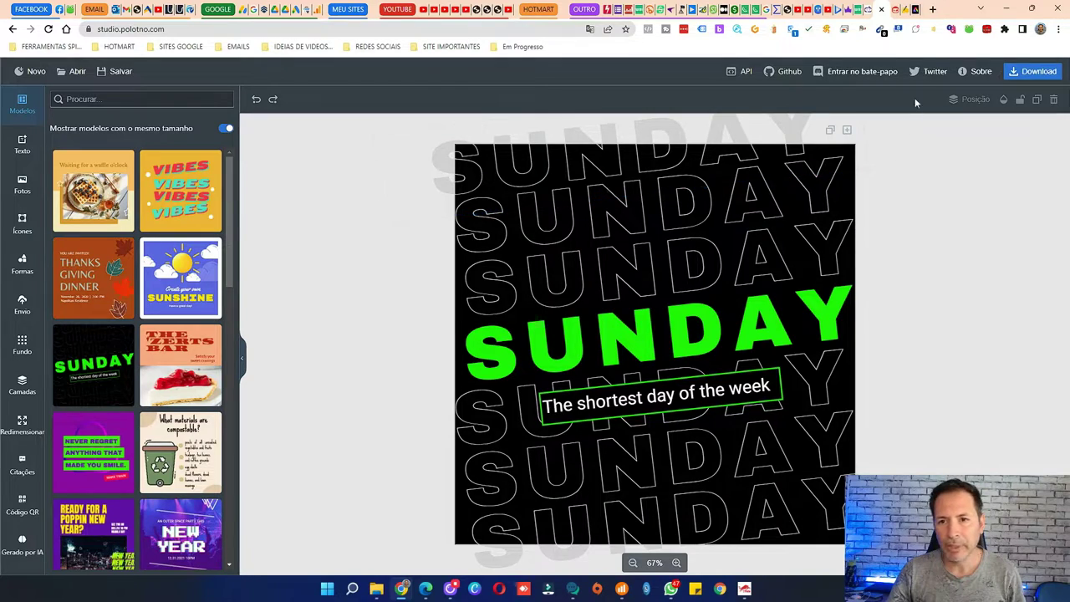
Step: Switch to Adobe Express and scroll its landing page to the 'Poupe tempo com modelos' section
click(915, 9)
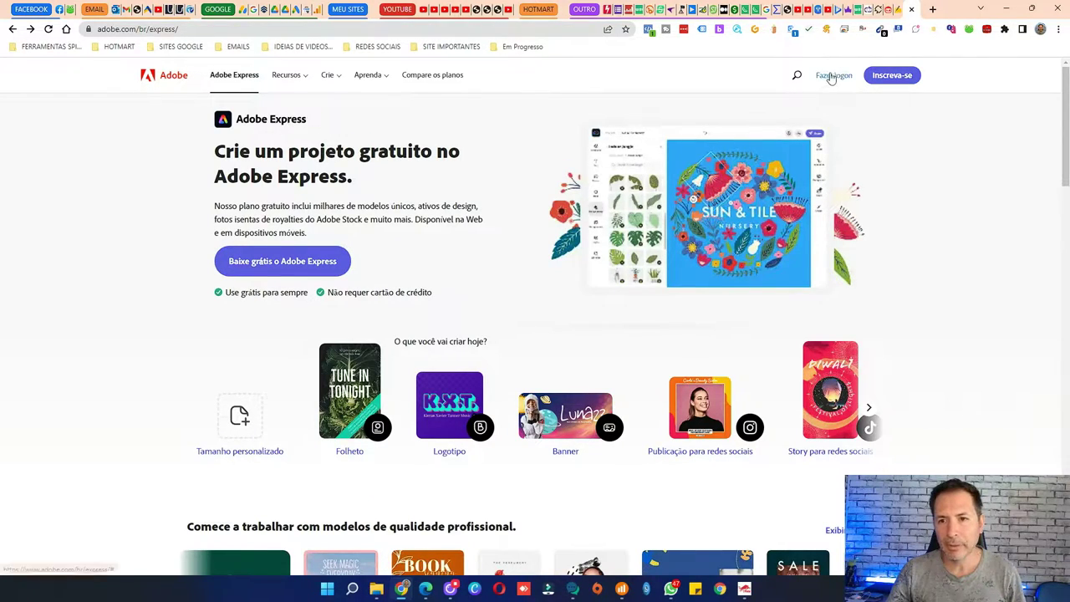
scroll(455, 349, down, 2)
scroll(455, 350, down, 2)
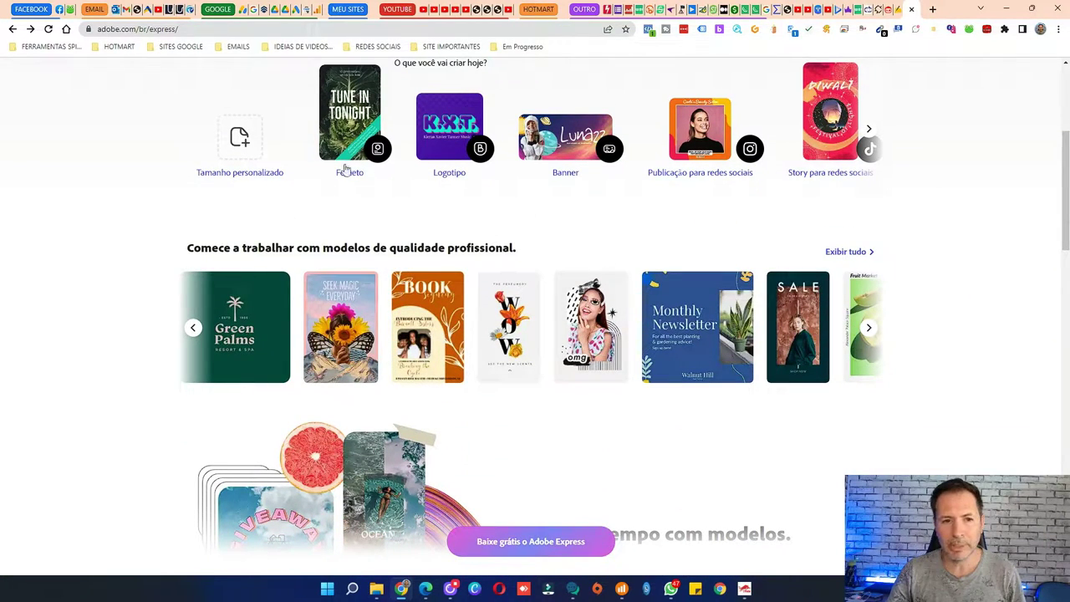
scroll(468, 180, down, 1)
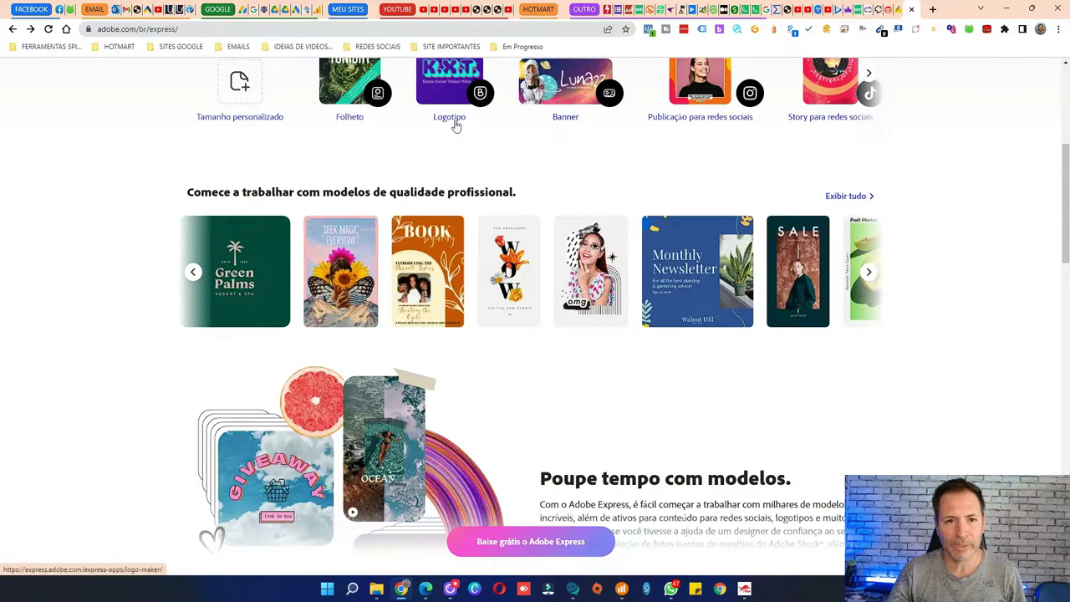
scroll(452, 163, up, 2)
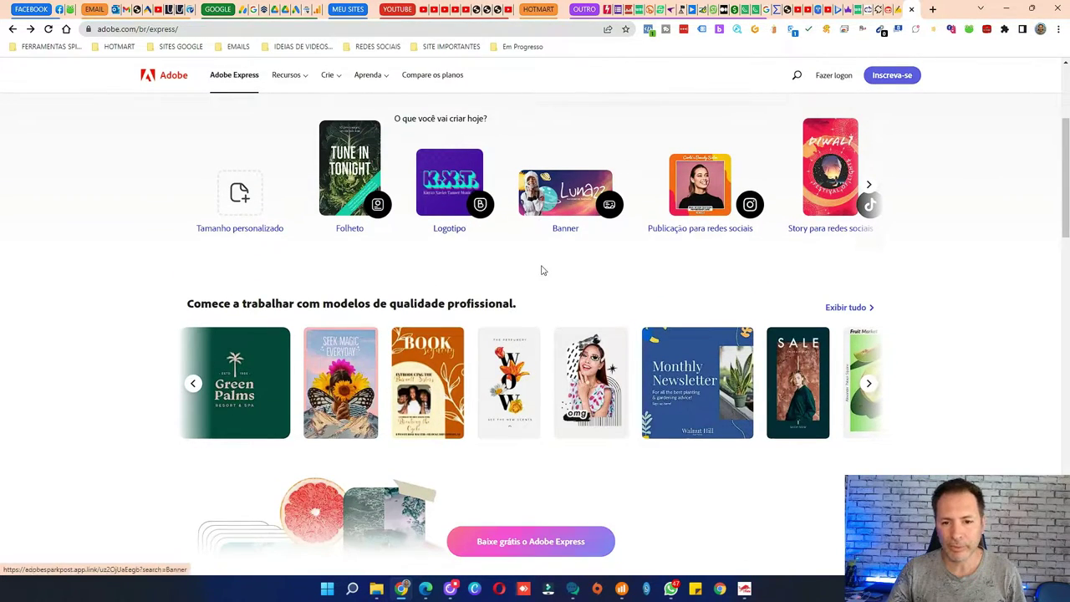
scroll(540, 267, down, 2)
scroll(457, 243, down, 3)
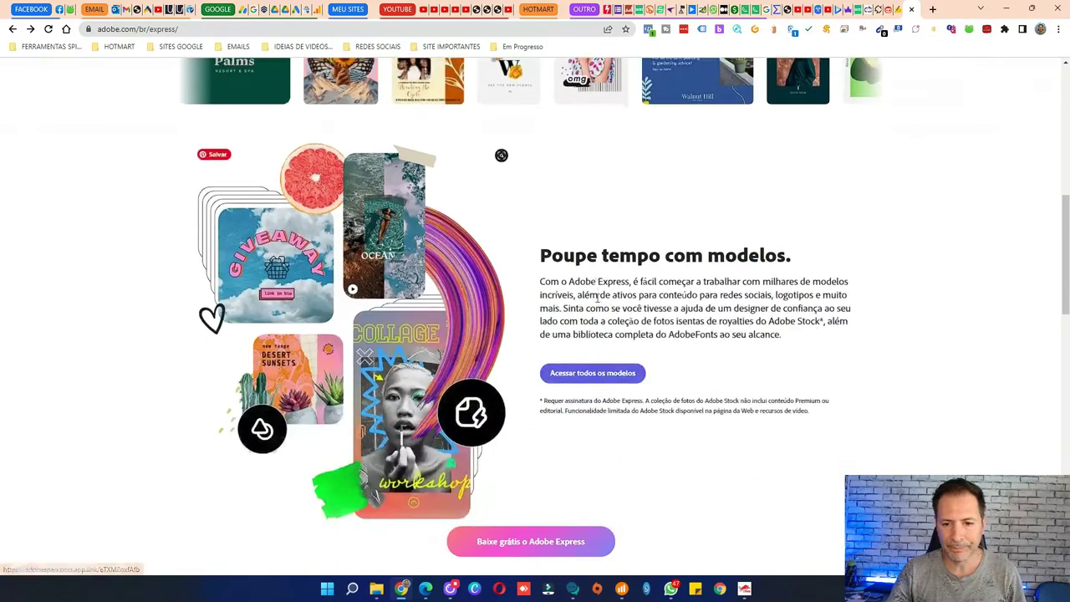
scroll(585, 301, down, 2)
scroll(626, 289, down, 2)
scroll(665, 268, down, 2)
scroll(702, 243, up, 5)
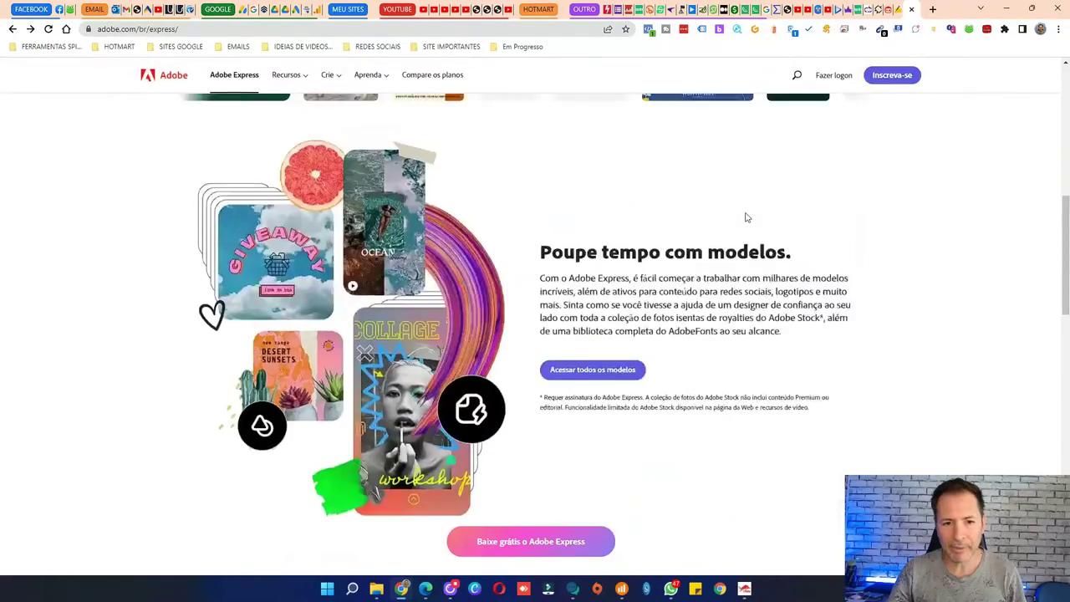
scroll(748, 214, up, 5)
Step: Sign in to Adobe Express with Google, dismiss the premium offer and allow notifications
click(828, 77)
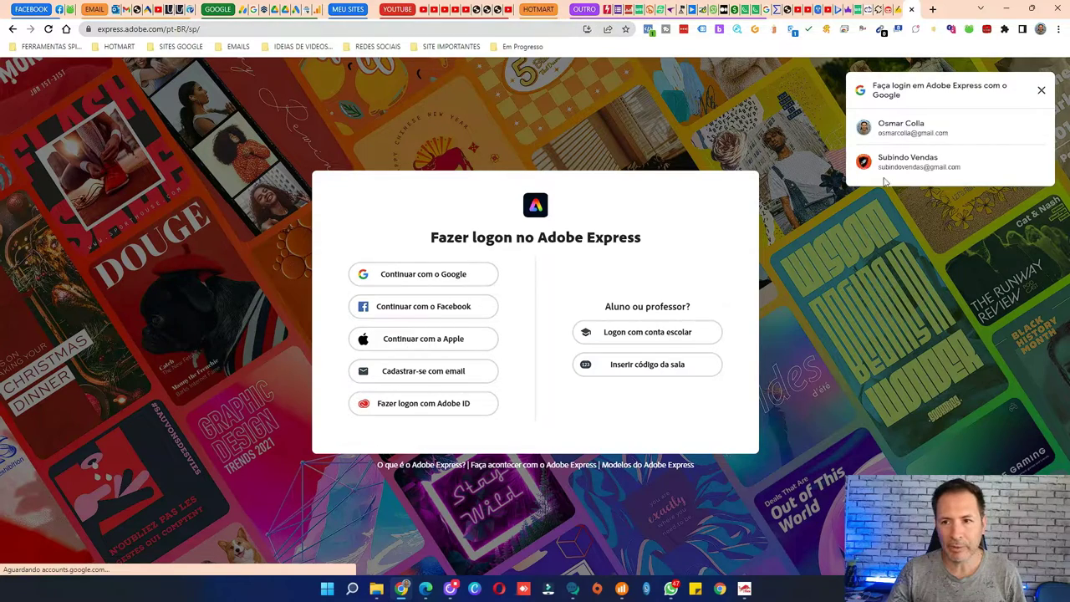
click(430, 274)
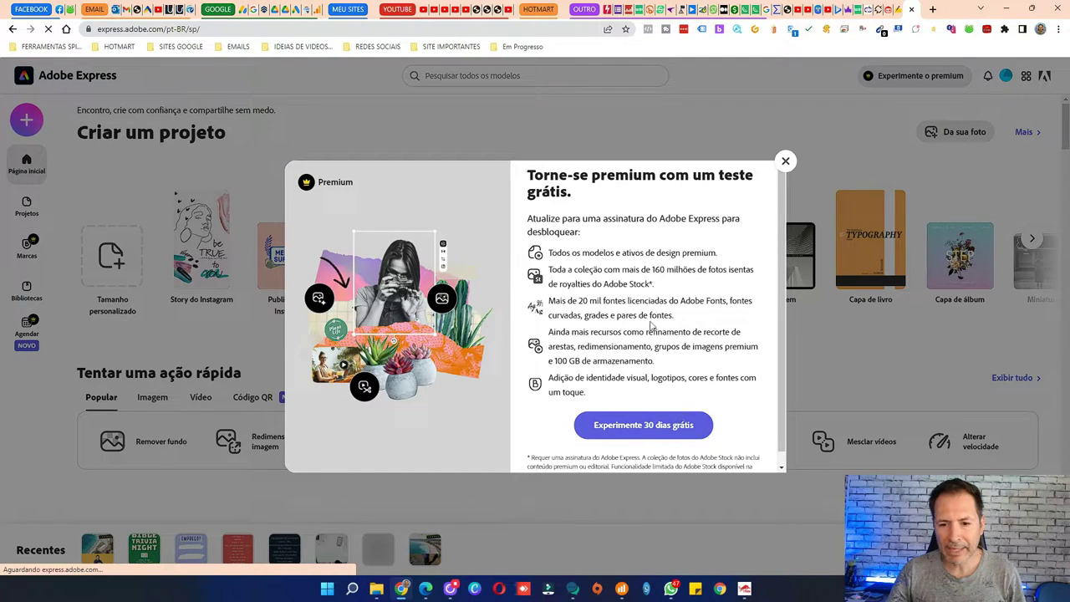
click(778, 159)
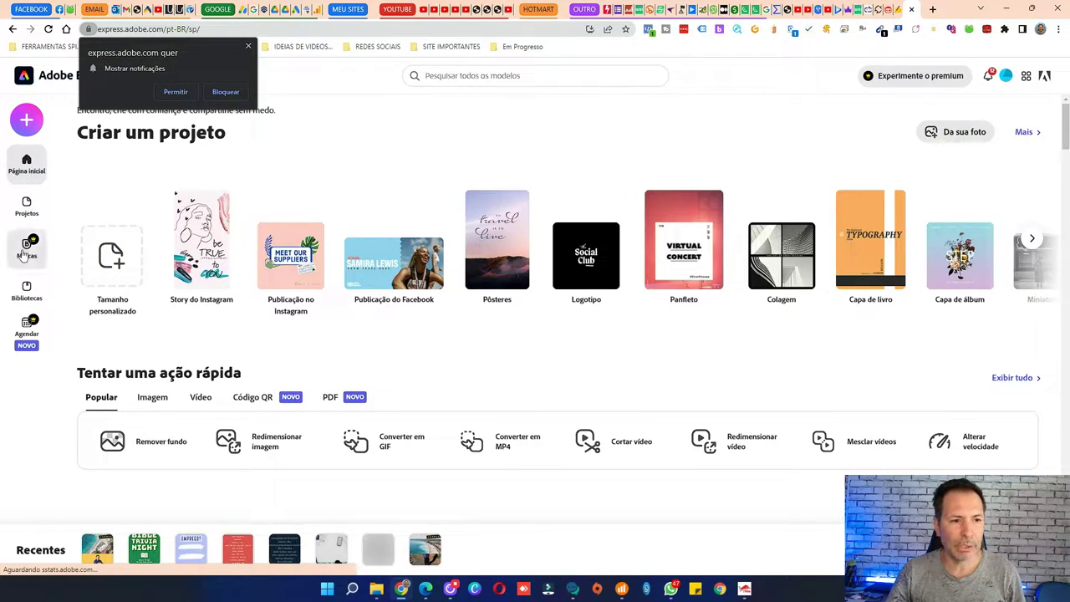
click(182, 92)
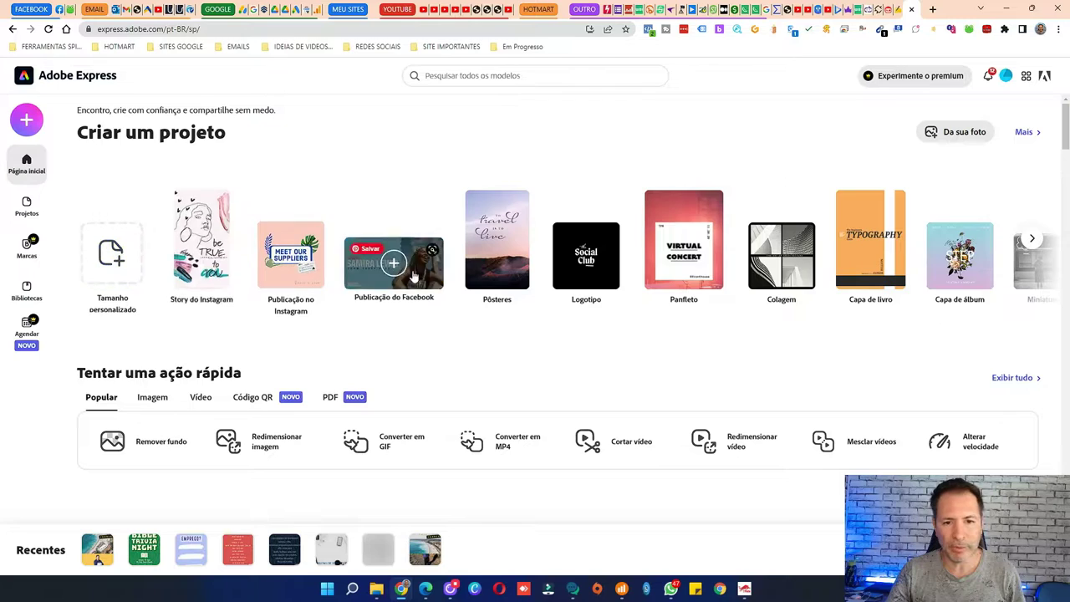
Step: Start an Instagram post, dismiss the onboarding tips, and apply the foil-framed Moda e beleza template
click(297, 255)
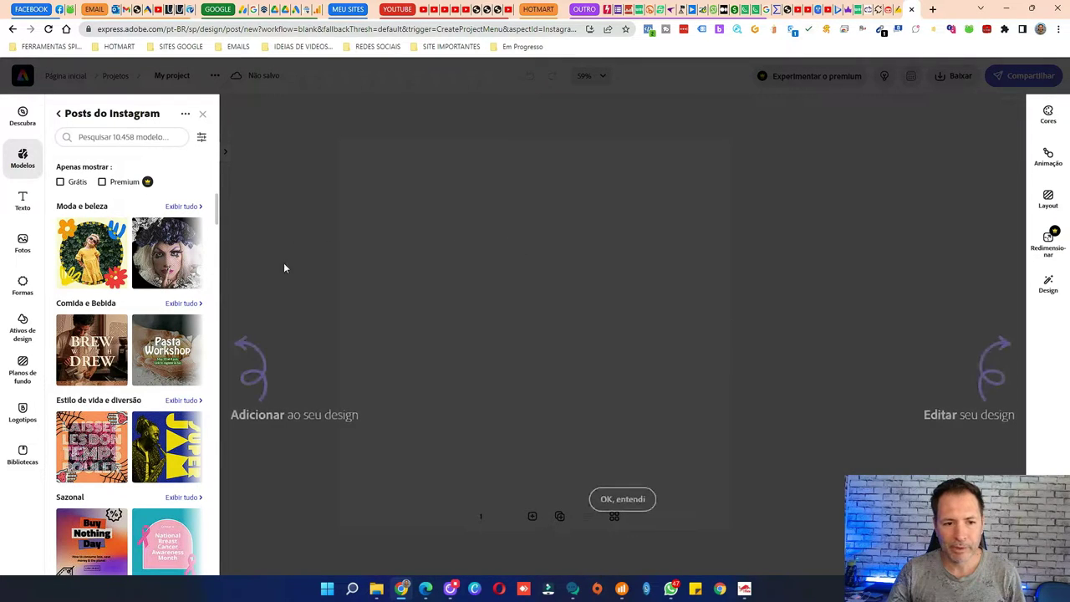
click(616, 499)
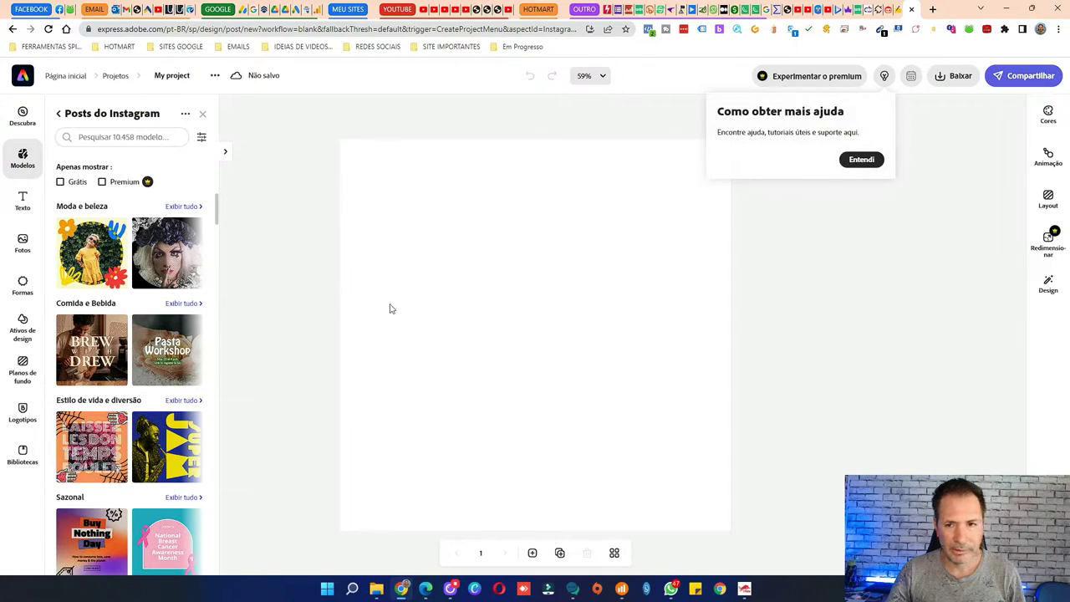
click(863, 162)
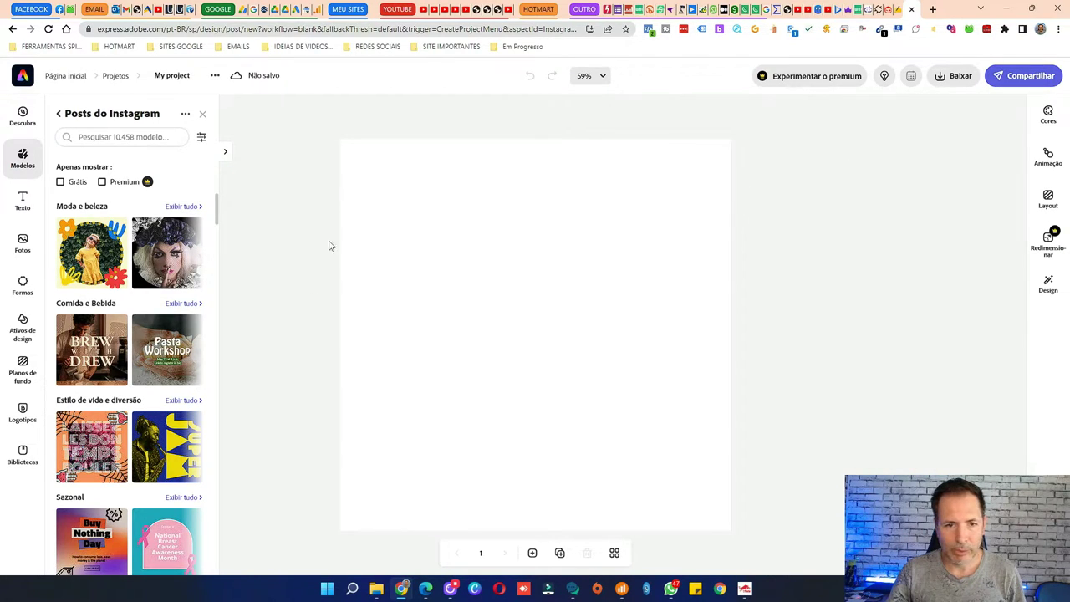
click(163, 263)
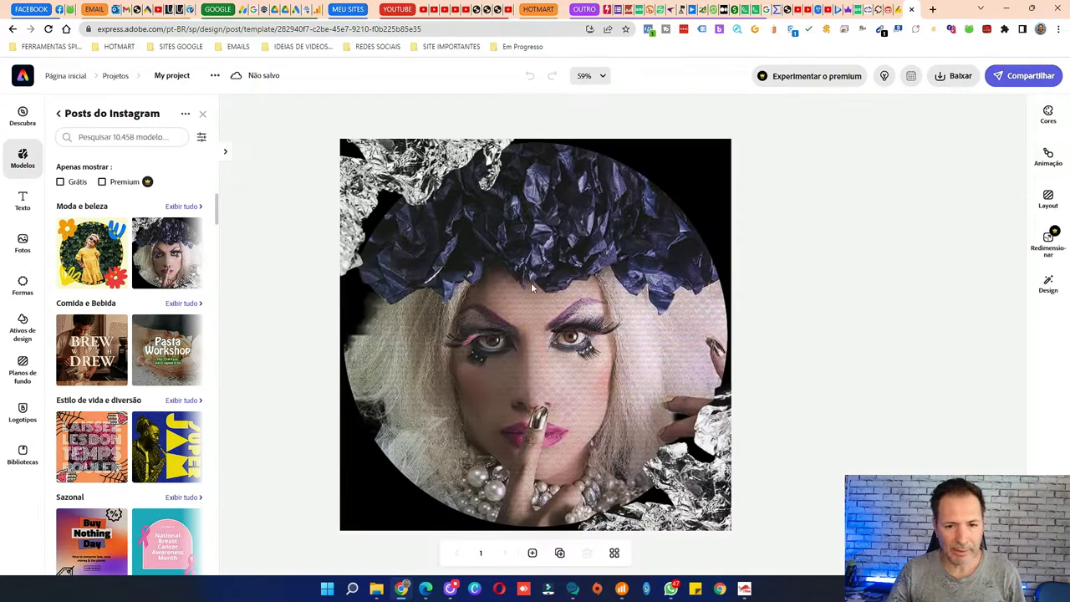
Step: Browse the Texto, Fotos, Formas and Ativos de design panels, ending on Planos de fundo
click(23, 201)
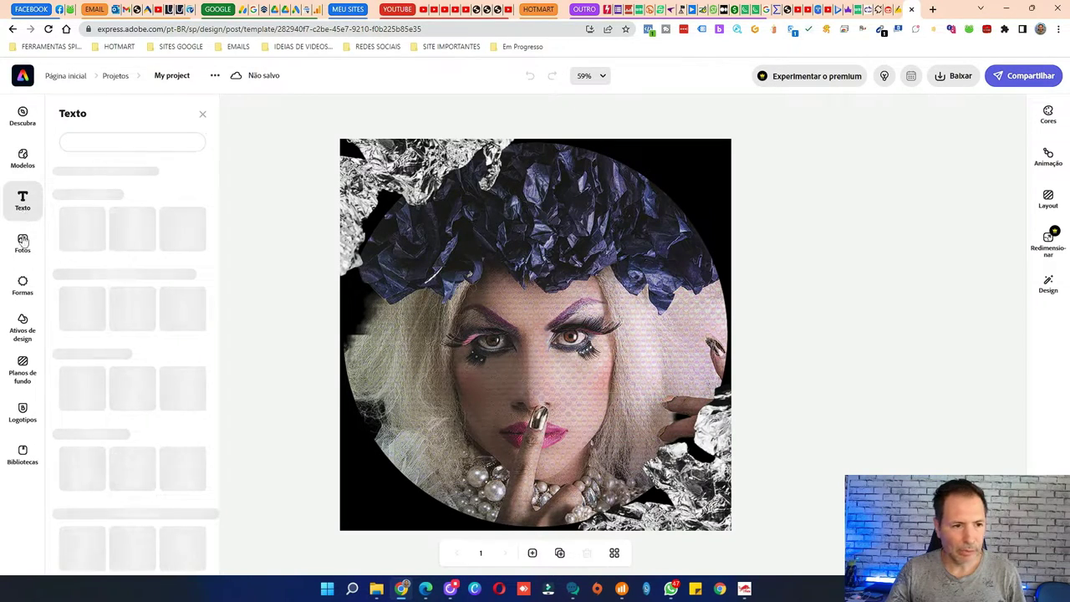
click(23, 244)
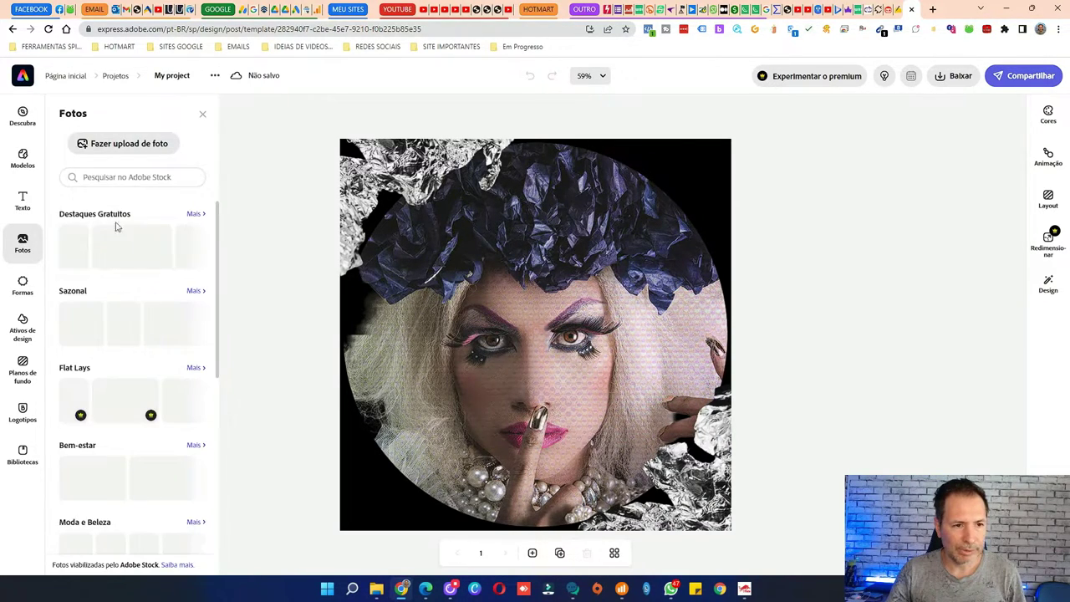
click(19, 293)
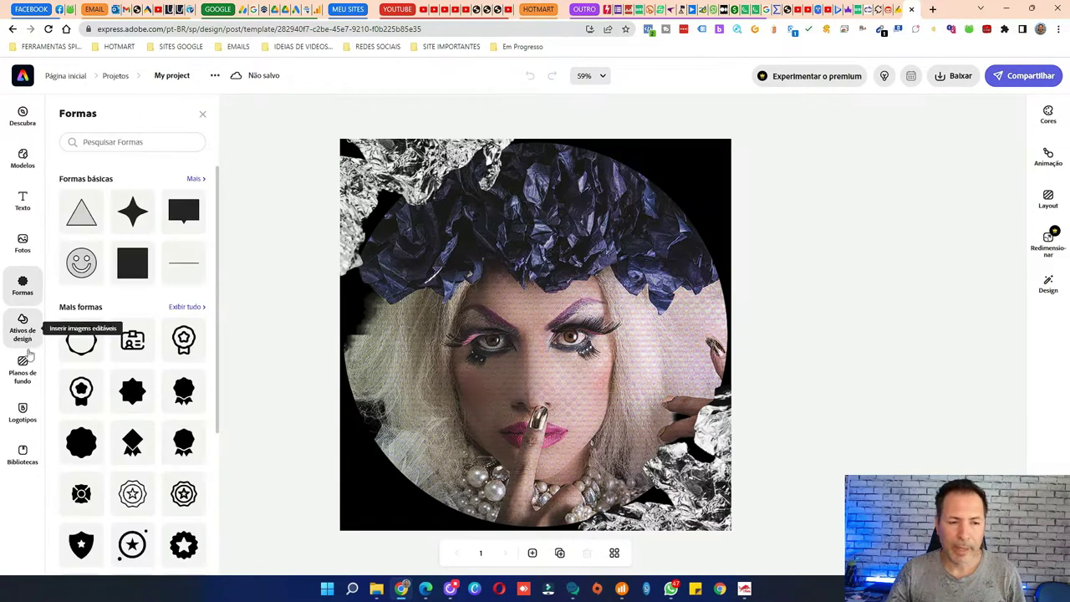
click(22, 327)
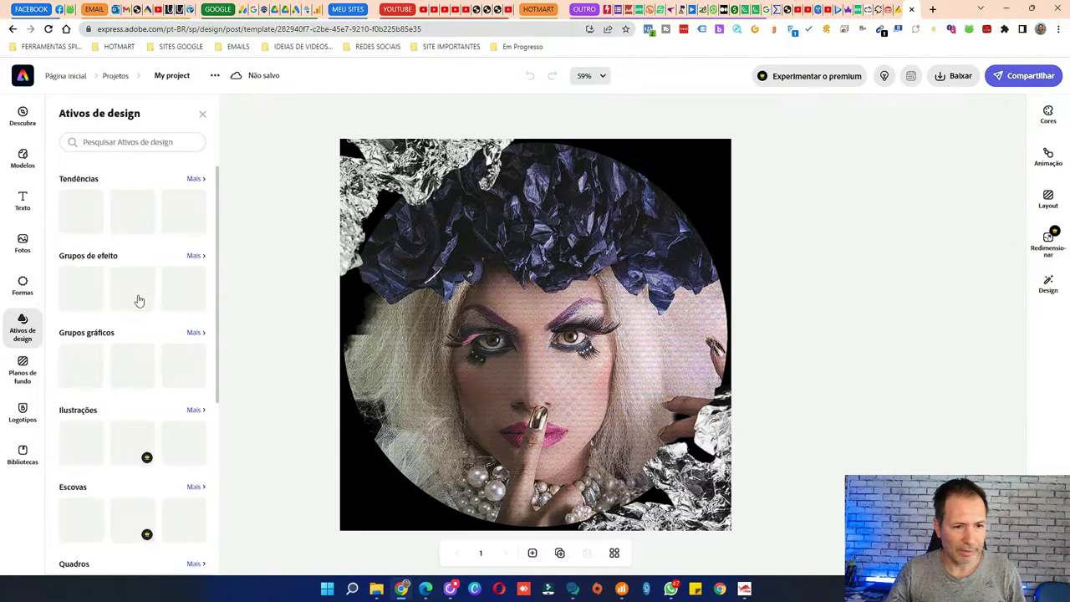
click(23, 373)
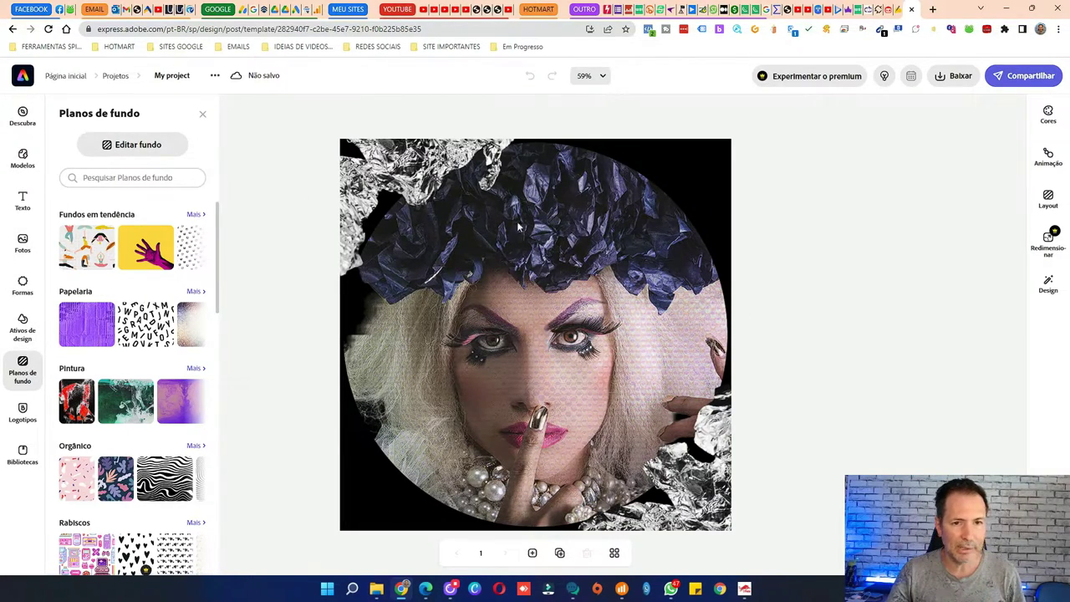
Step: Select the portrait, dismiss the premium cutout offer, and go back out of the editor
click(481, 226)
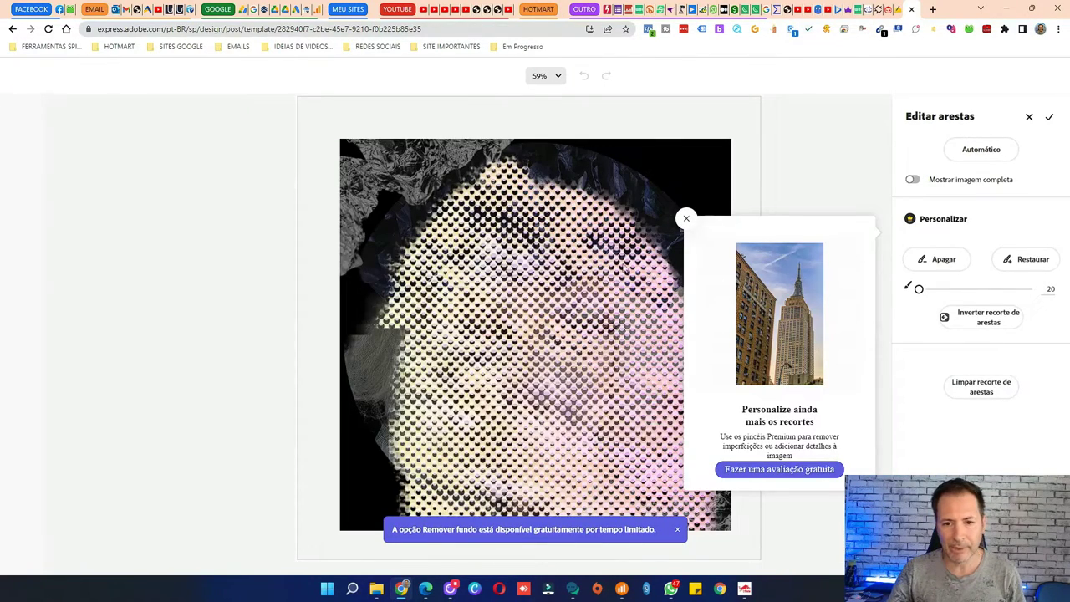
click(684, 219)
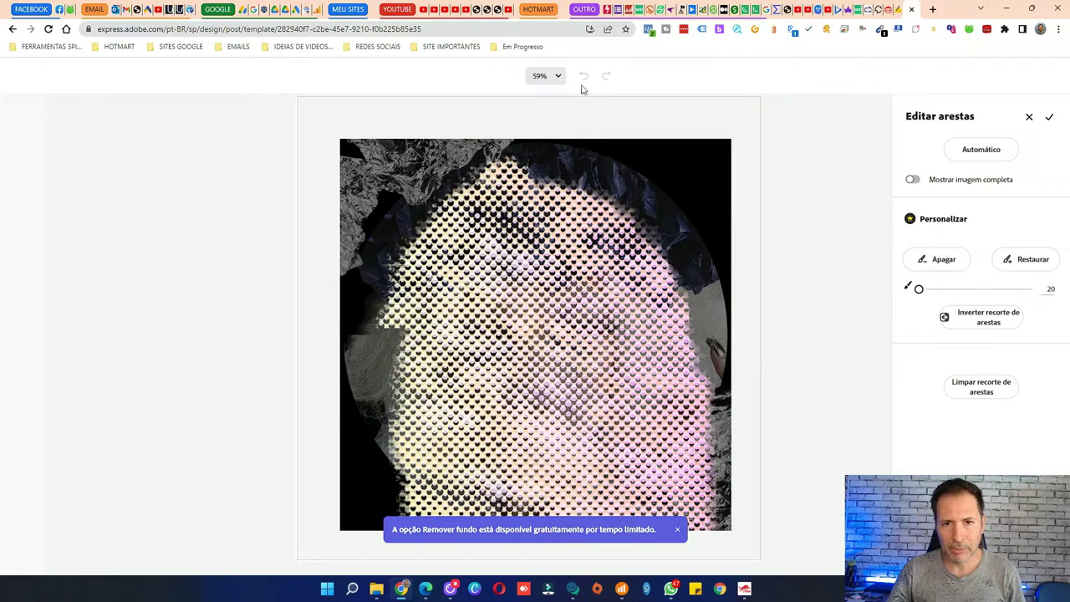
click(12, 28)
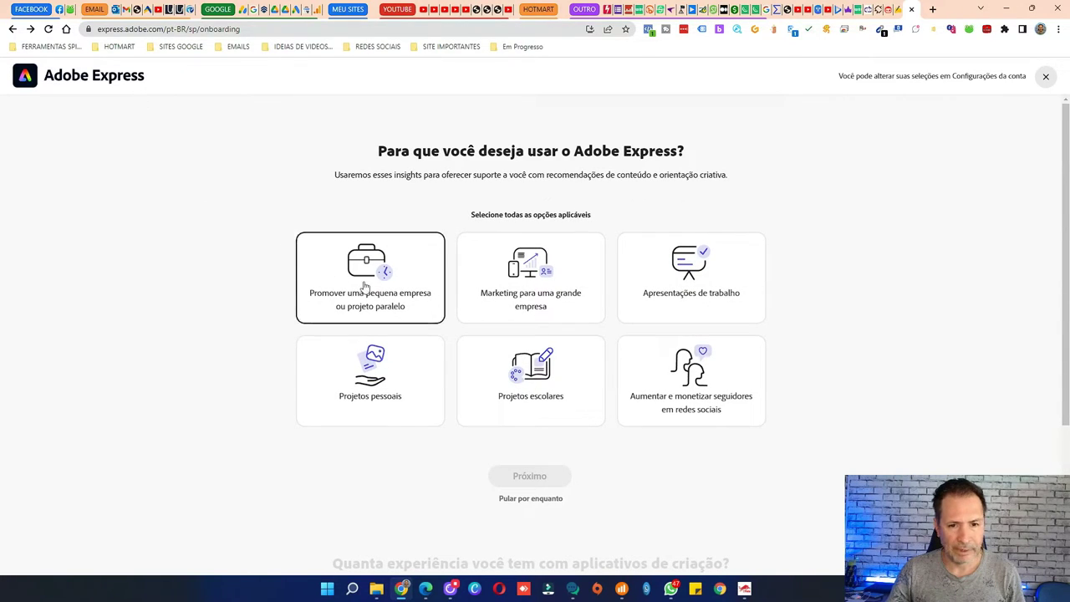
Step: Dismiss the Adobe Express onboarding questions and return to the Polotno Studio SUNDAY design
click(1045, 77)
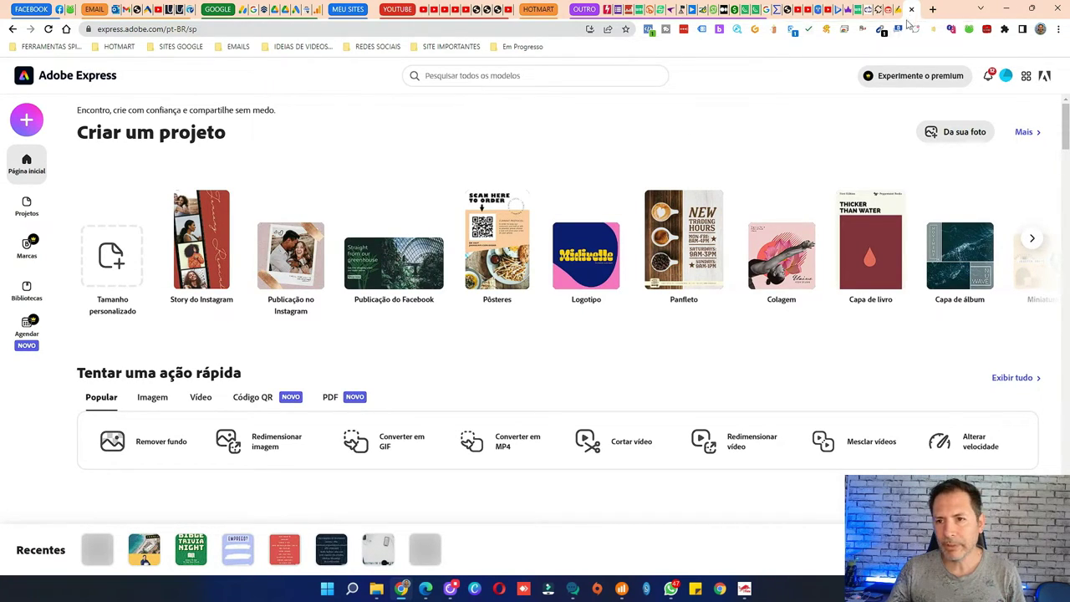
click(876, 9)
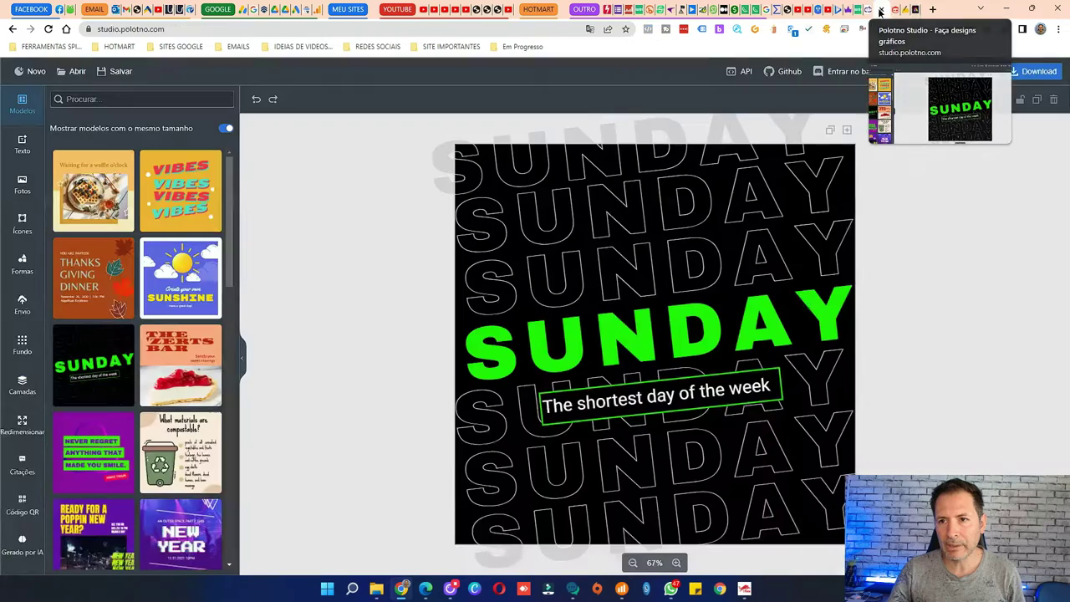